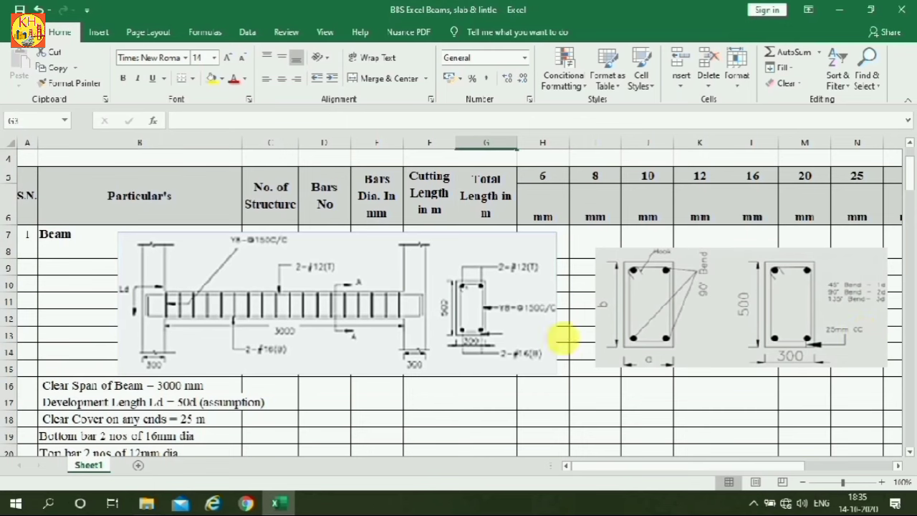
Step: Correct the beam's clear cover note in B18 to read "Clear Cover on any ends = 25 mm"
scroll(477, 337, "down", 1)
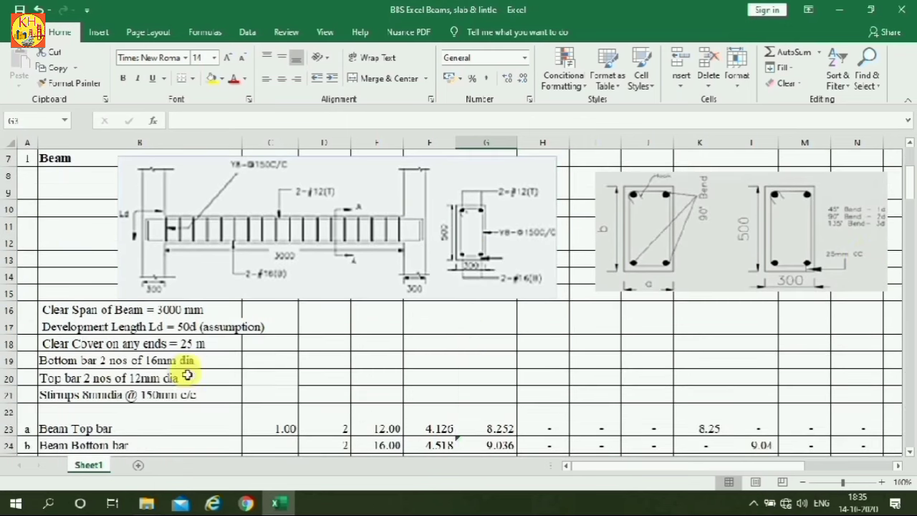
left_click(70, 314)
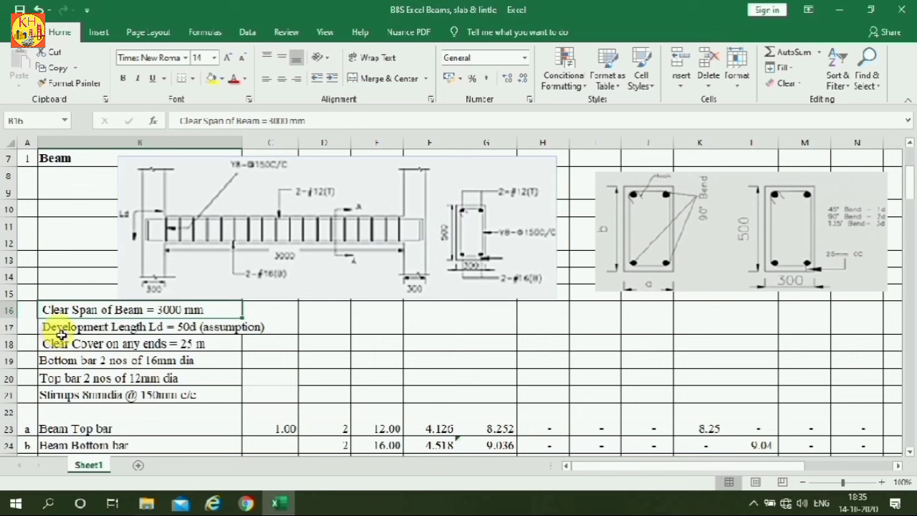
left_click(206, 327)
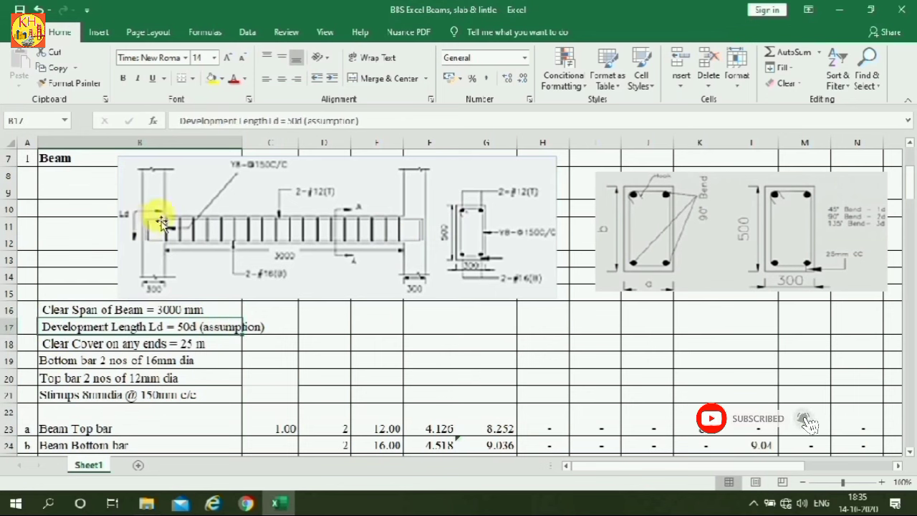
left_click(131, 347)
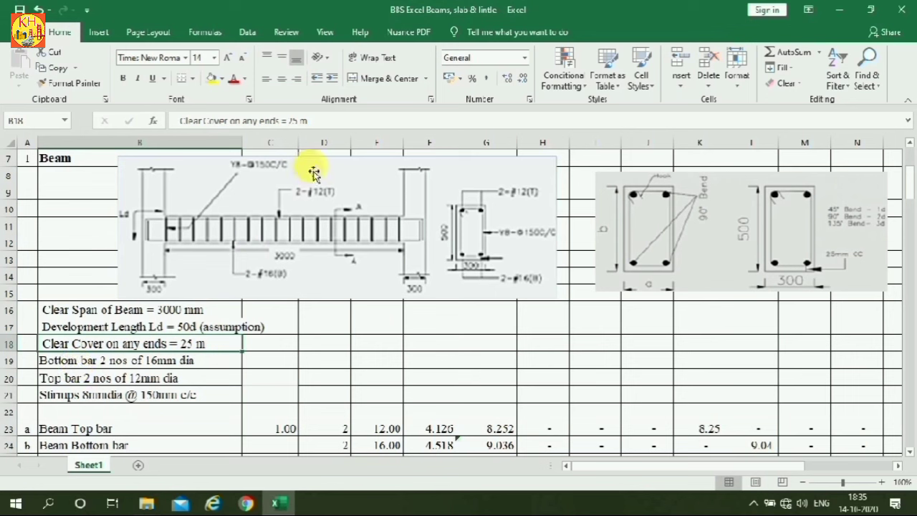
left_click(308, 121)
type("m")
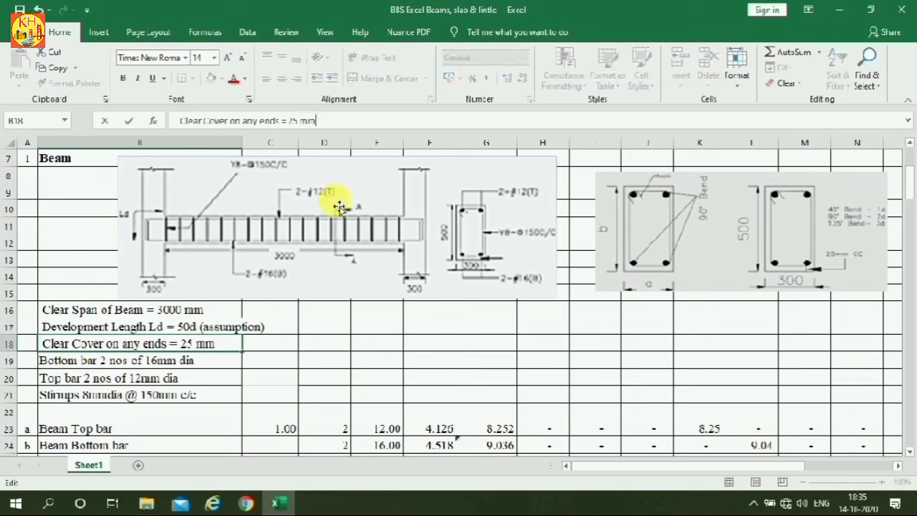
left_click(267, 325)
Step: Review the beam's bar and stirrup notes in B19:B21 and the Beam Top bar's diameter and cutting length formula
left_click(95, 377)
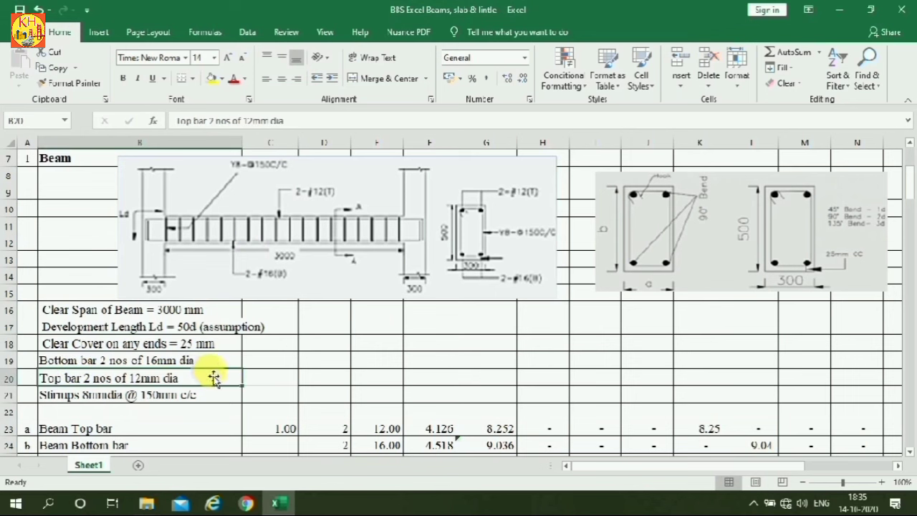
left_click(215, 360)
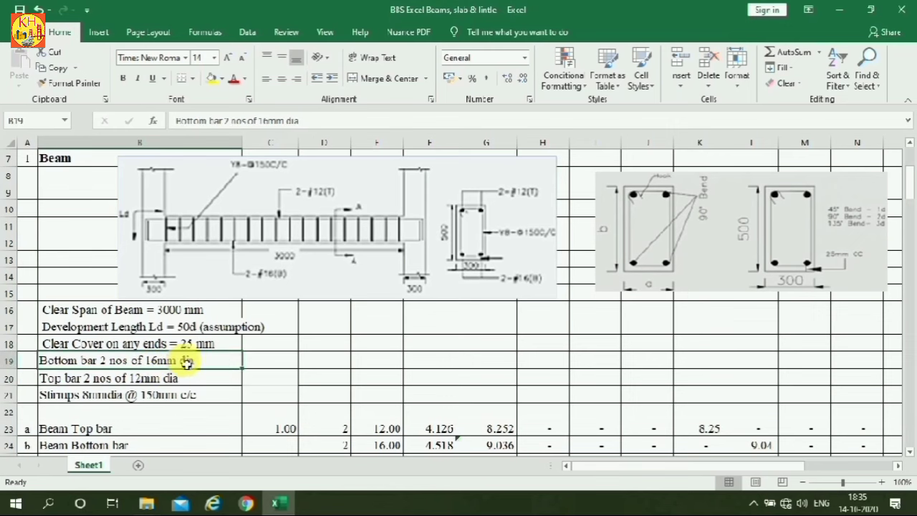
left_click(179, 380)
scroll(230, 349, "down", 1)
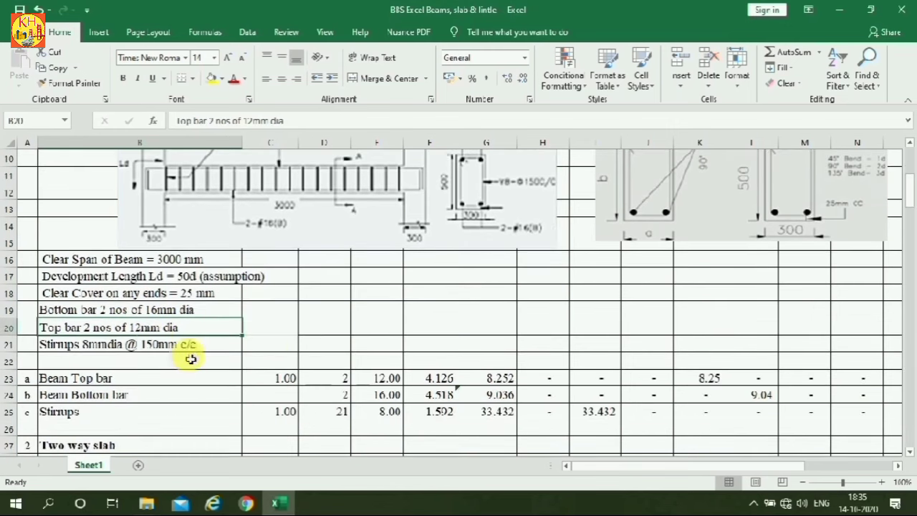
left_click(151, 350)
scroll(284, 323, "down", 1)
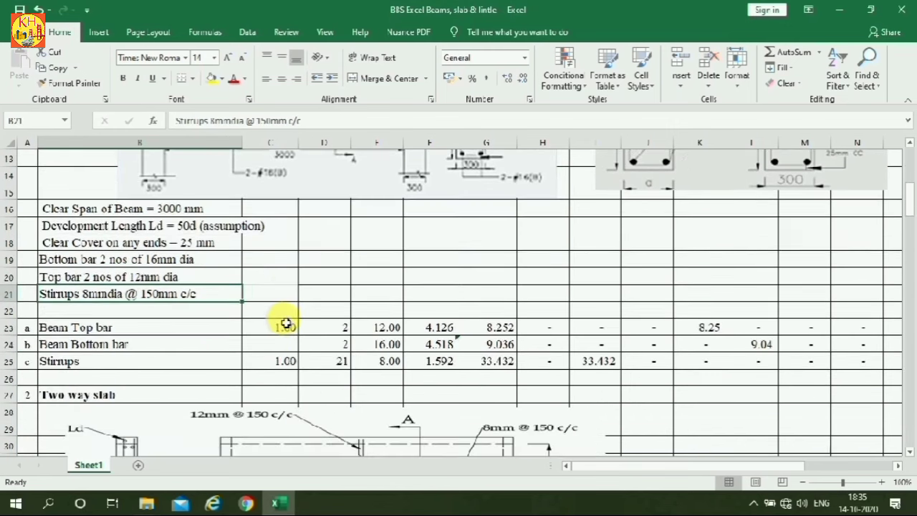
left_click(118, 329)
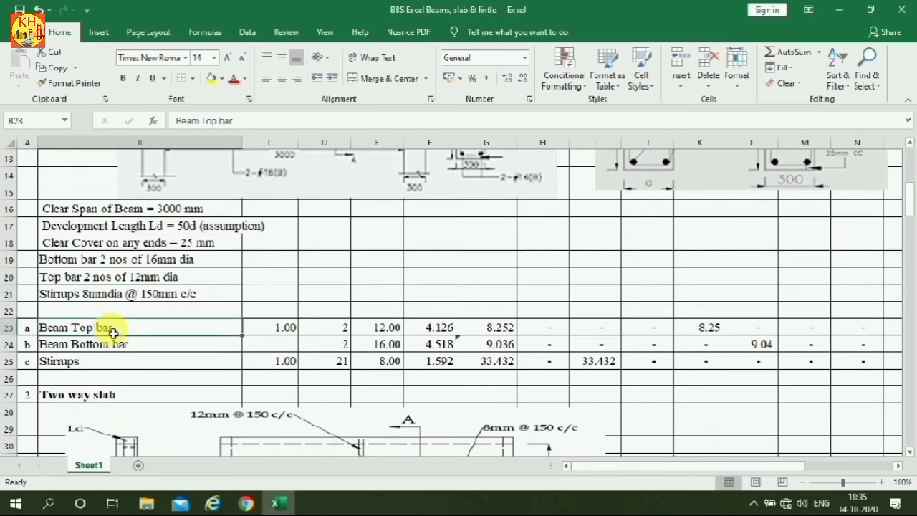
left_click(372, 330)
left_click(439, 331)
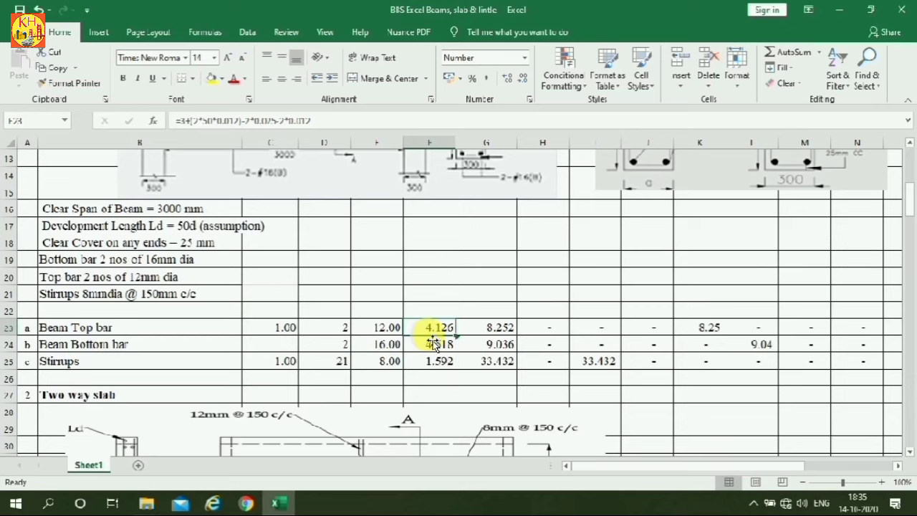
scroll(303, 246, "down", 1)
scroll(265, 201, "up", 1)
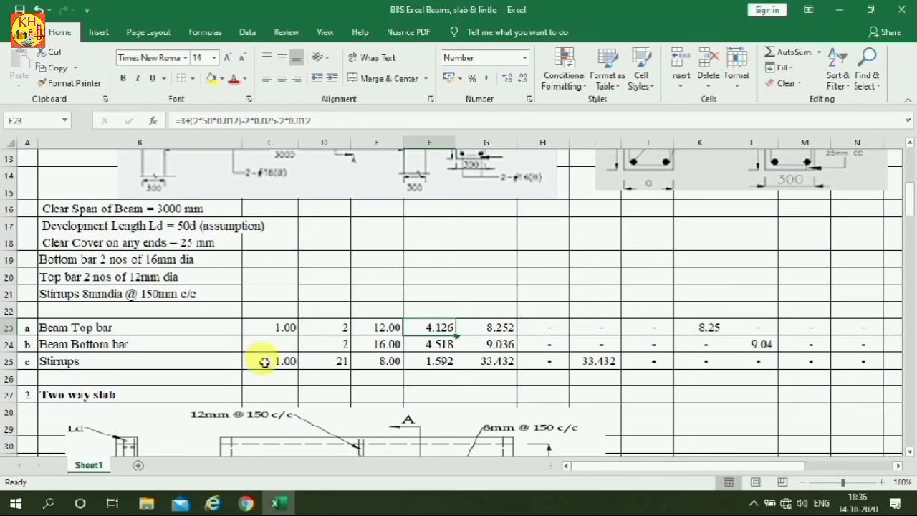
Step: Enter 1 as the number of structures for Beam Bottom bar in C24 and inspect its cutting length formula
left_click(84, 349)
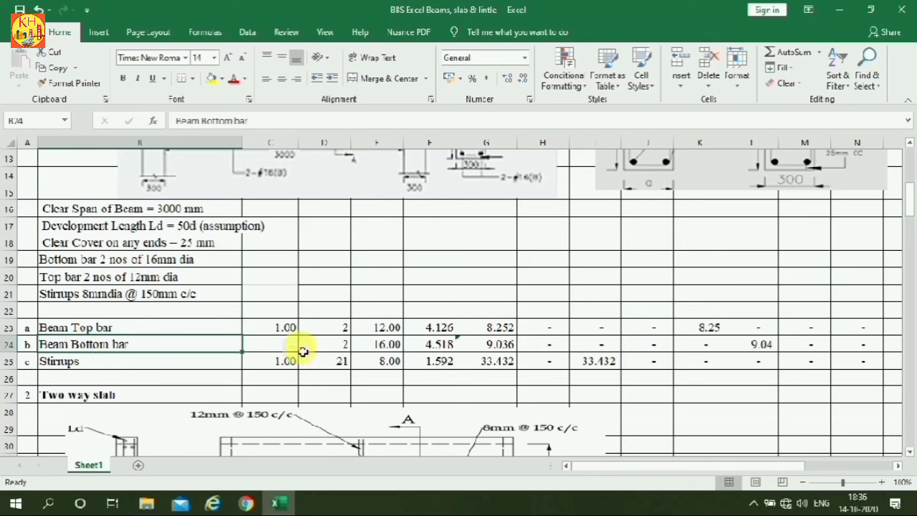
left_click(270, 348)
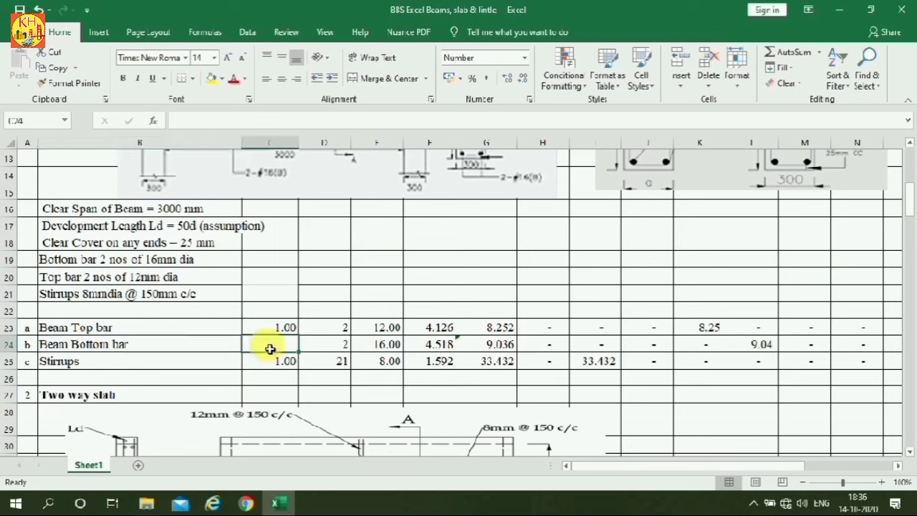
type("1")
left_click(327, 343)
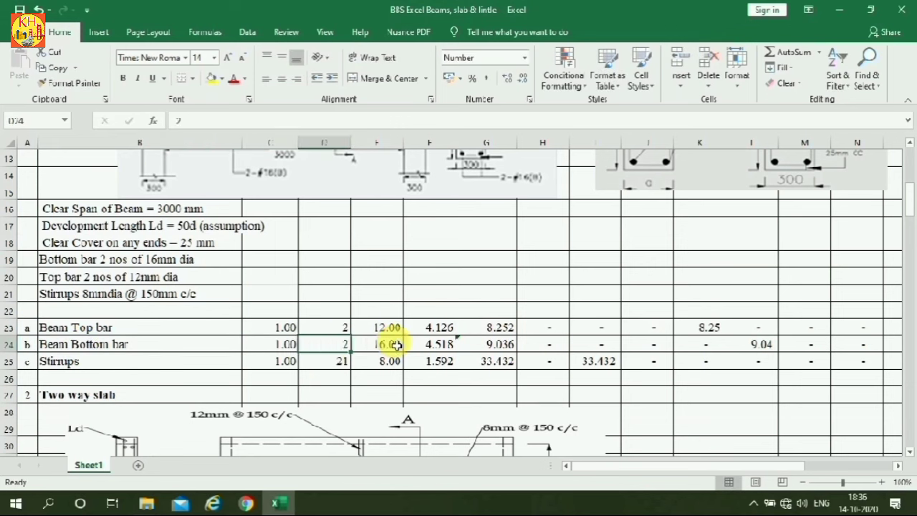
left_click(396, 345)
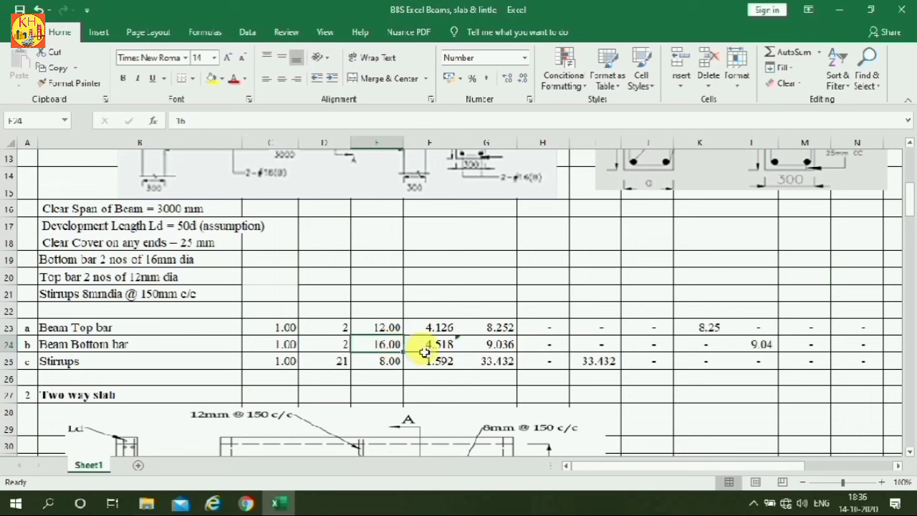
left_click(437, 345)
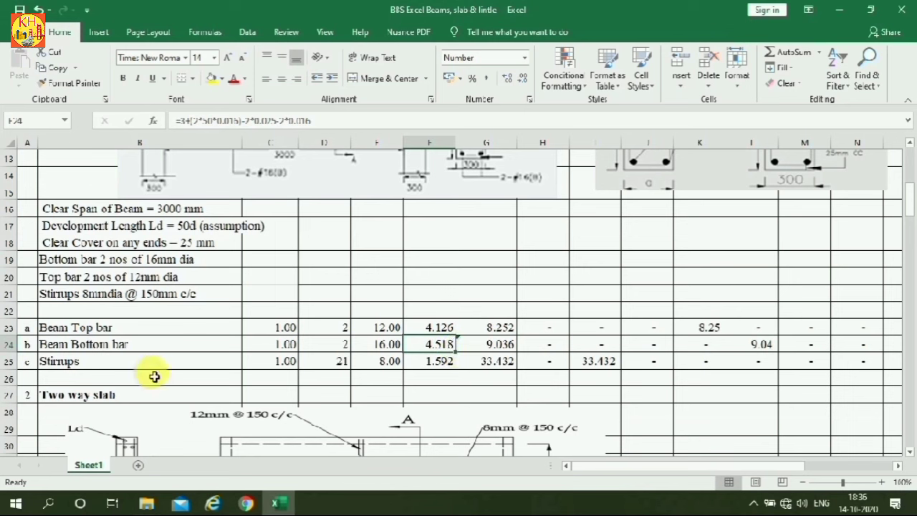
Step: Examine the beam stirrups' quantity, diameter and cutting length formulas in row 25 against the beam section drawings
left_click(112, 360)
left_click(288, 366)
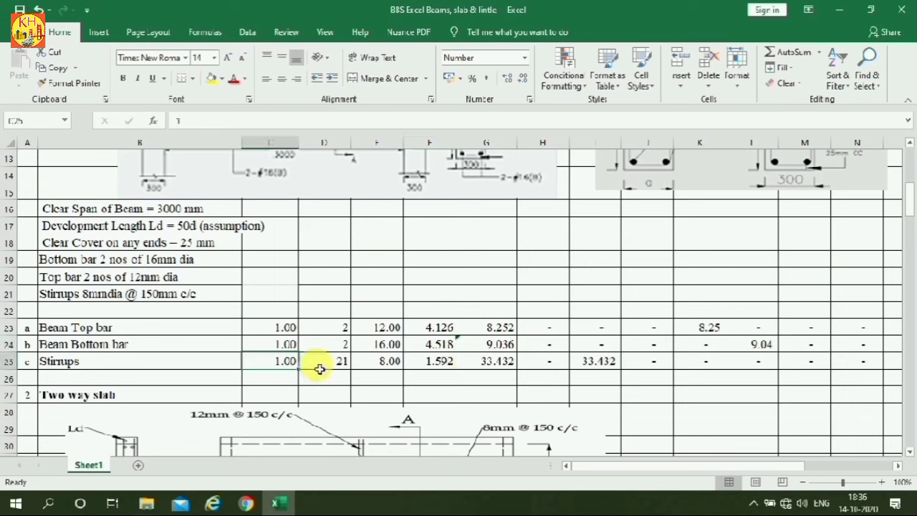
left_click(338, 365)
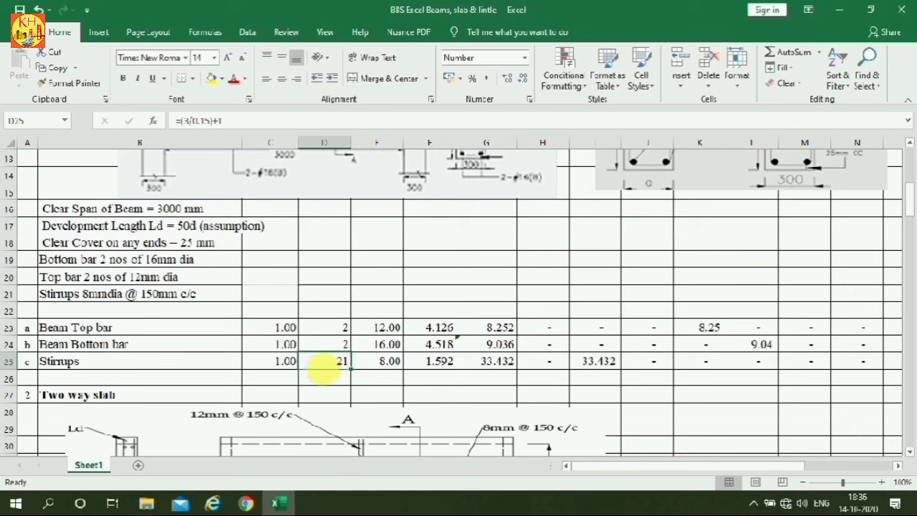
left_click(384, 362)
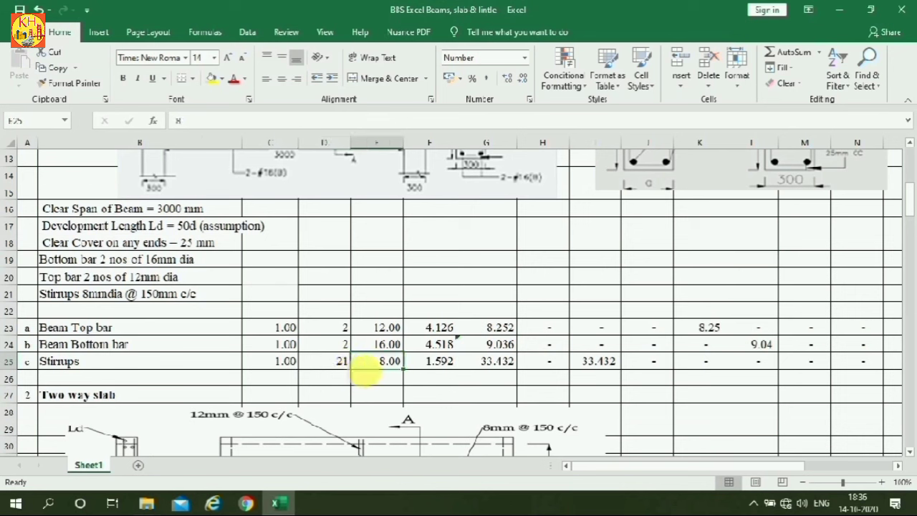
left_click(430, 363)
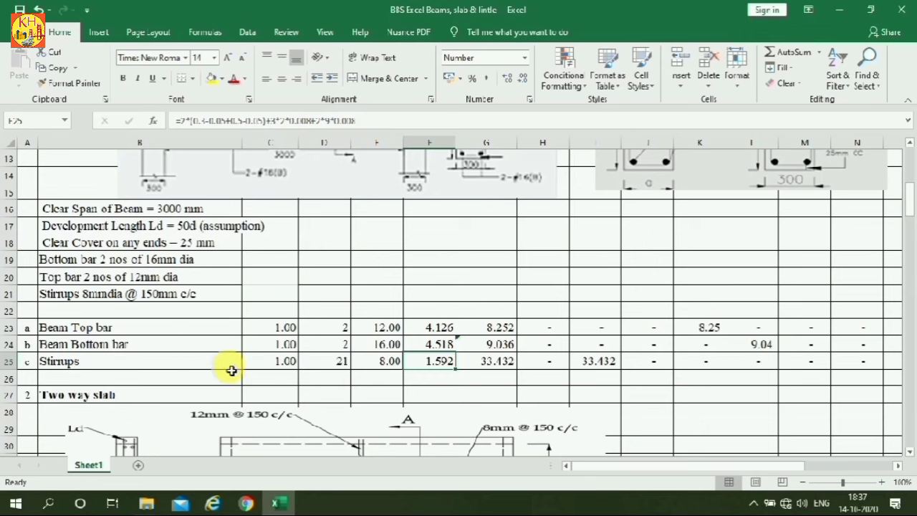
scroll(468, 331, "up", 1)
scroll(468, 331, "up", 1)
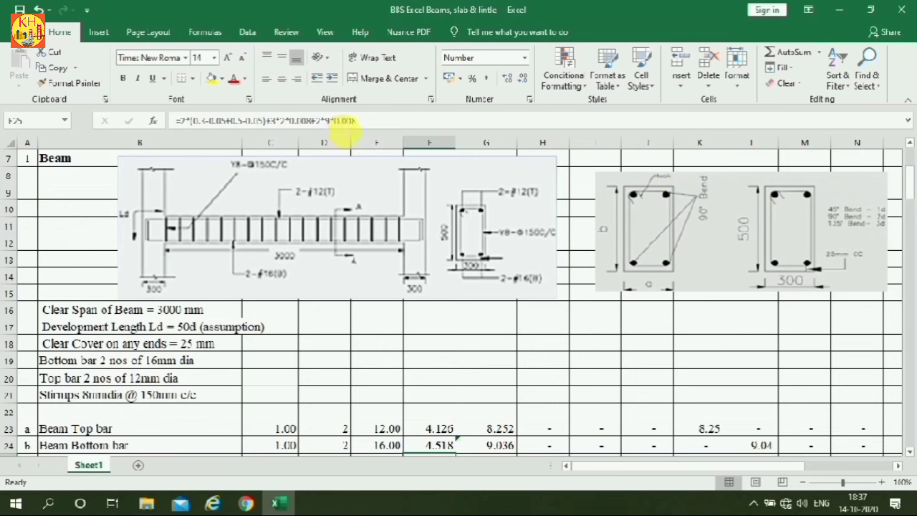
scroll(423, 280, "down", 1)
scroll(425, 284, "down", 1)
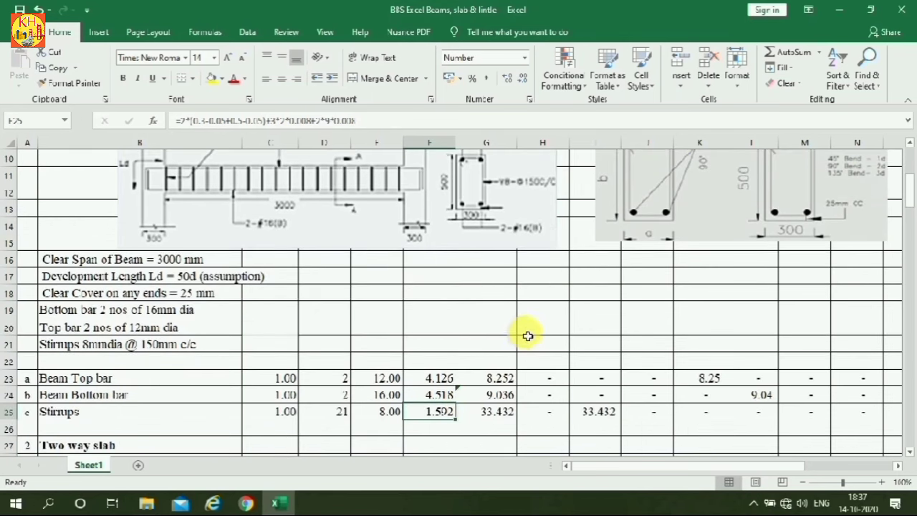
scroll(527, 336, "up", 3)
scroll(528, 336, "down", 4)
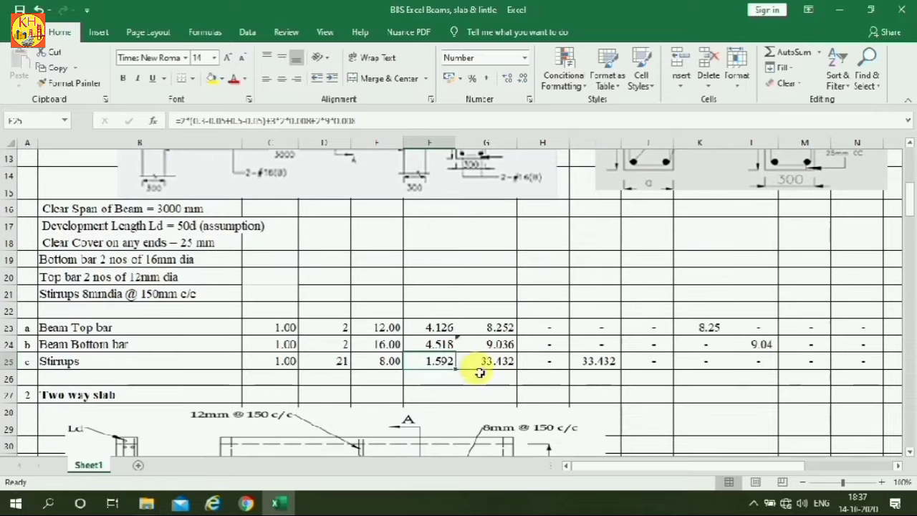
Step: Examine the Beam Top bar's total length formula and the IF formulas that assign it to the bar diameter columns
left_click(494, 328)
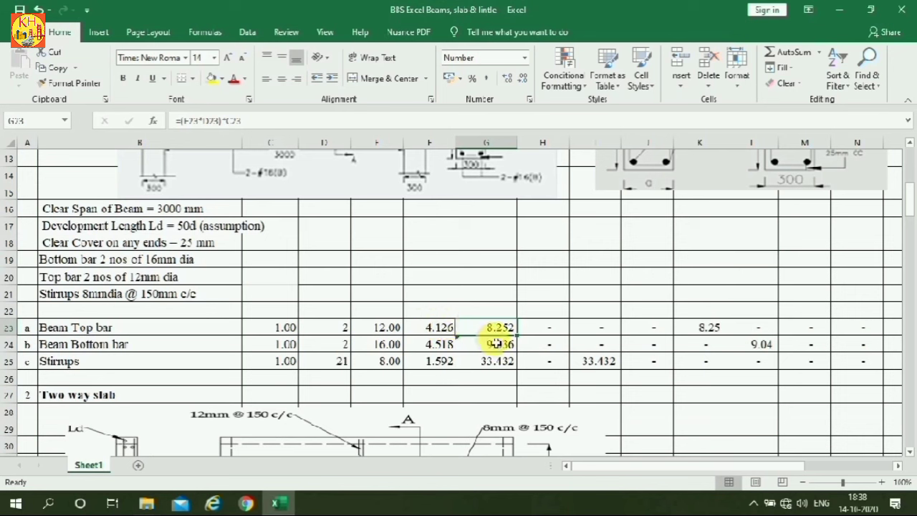
left_click(707, 329)
left_click(601, 333)
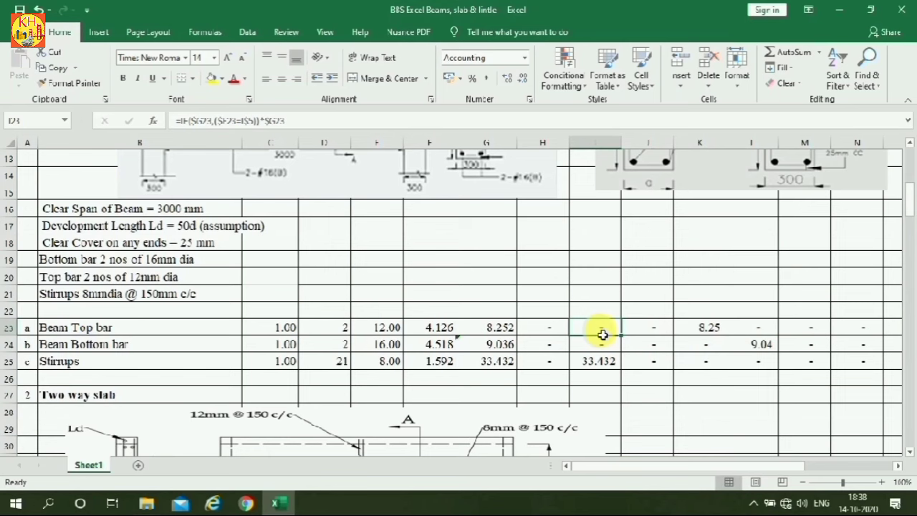
left_click(554, 333)
left_click(708, 328)
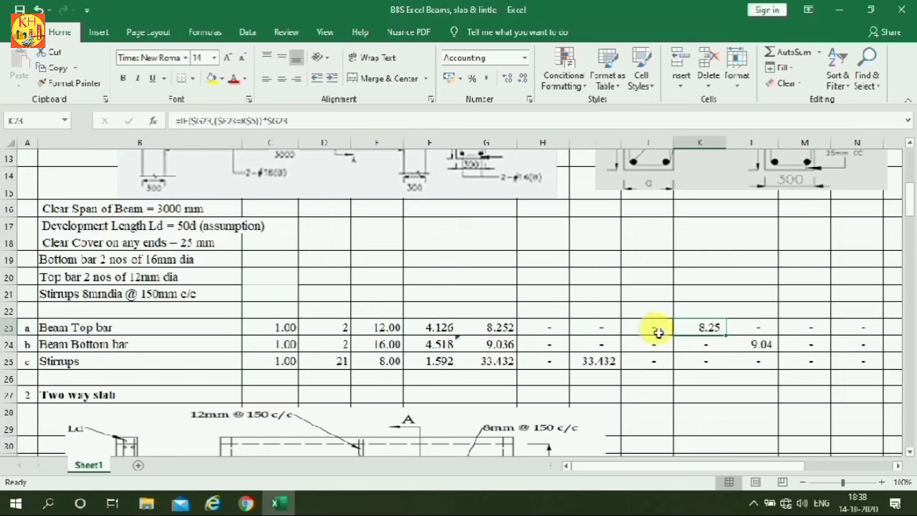
scroll(686, 334, "up", 2)
scroll(676, 272, "down", 3)
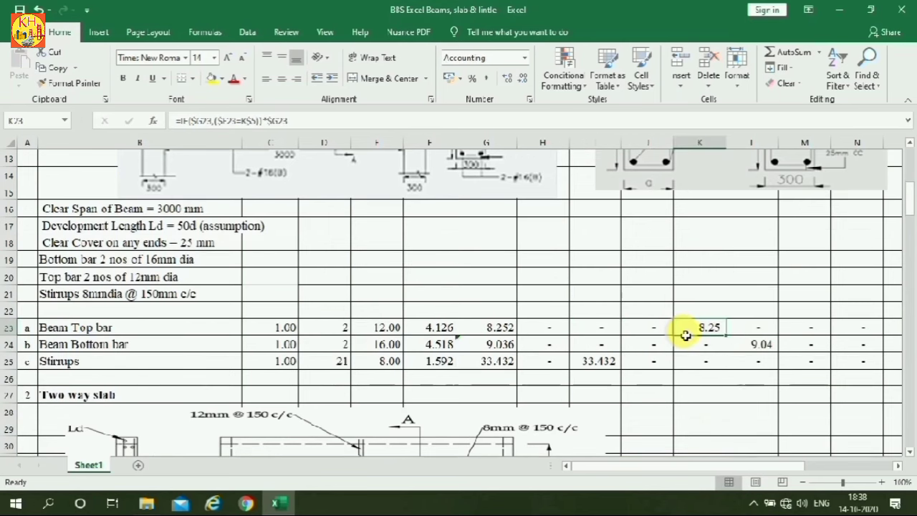
scroll(709, 322, "up", 2)
scroll(719, 346, "up", 2)
scroll(717, 348, "down", 3)
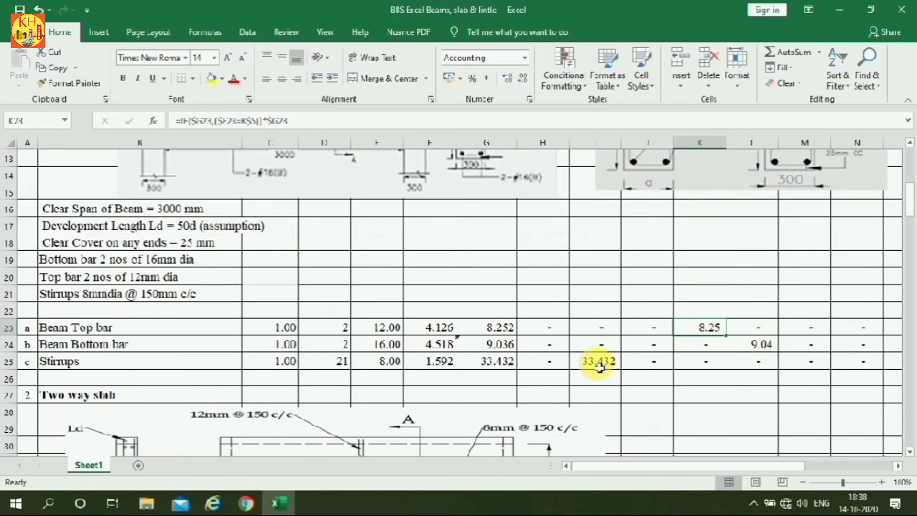
scroll(650, 352, "up", 3)
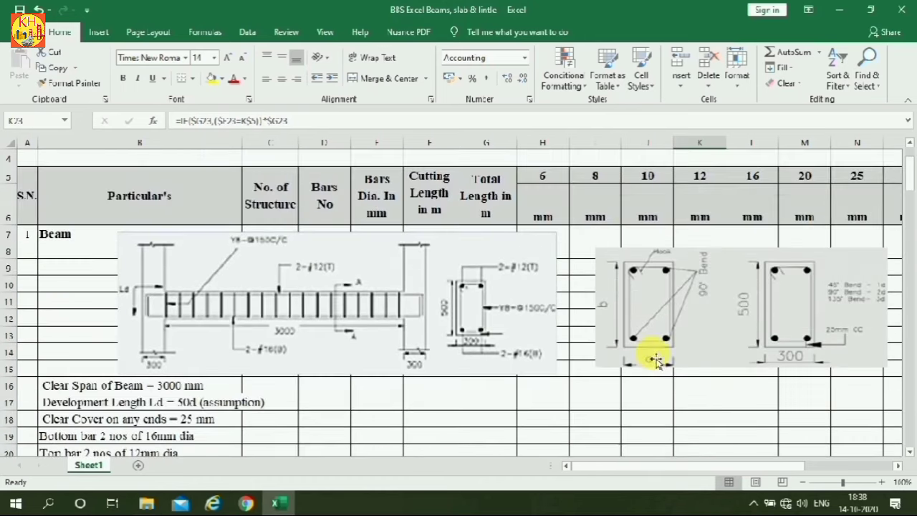
Step: Examine the two way slab drawing and the slab's main, distribution and top bar rows
scroll(653, 354, "down", 2)
scroll(654, 358, "down", 2)
scroll(654, 357, "down", 1)
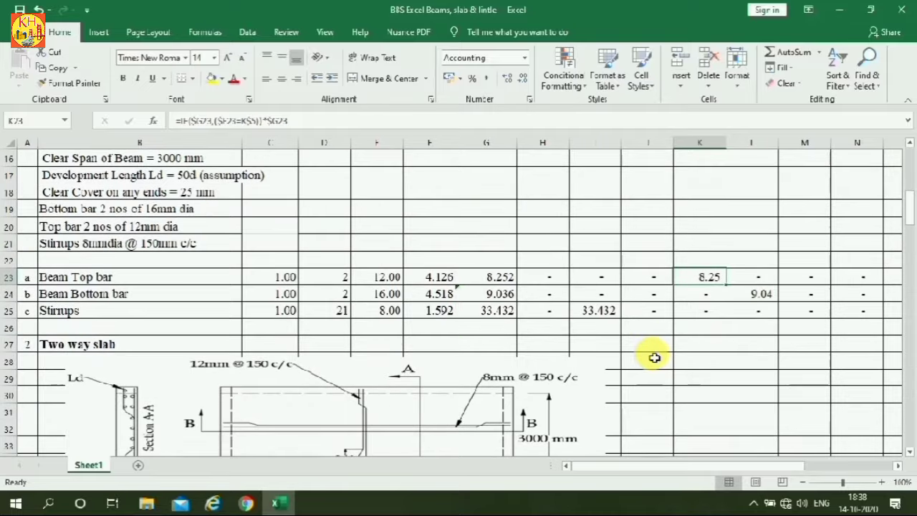
scroll(654, 358, "down", 2)
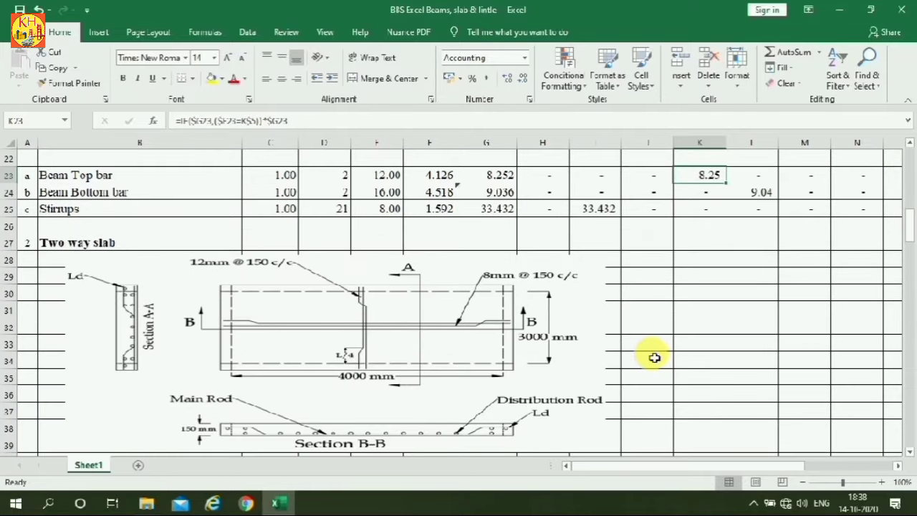
scroll(745, 259, "down", 2)
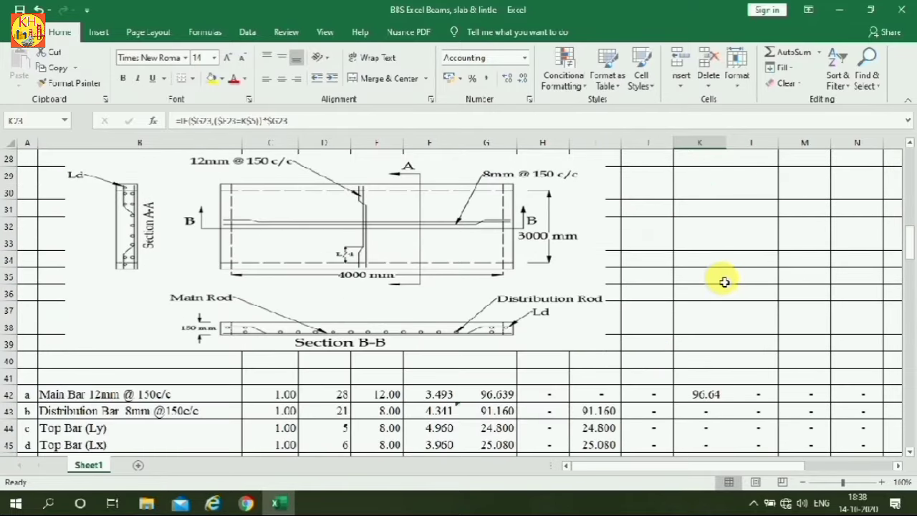
scroll(724, 281, "up", 2)
scroll(724, 281, "down", 1)
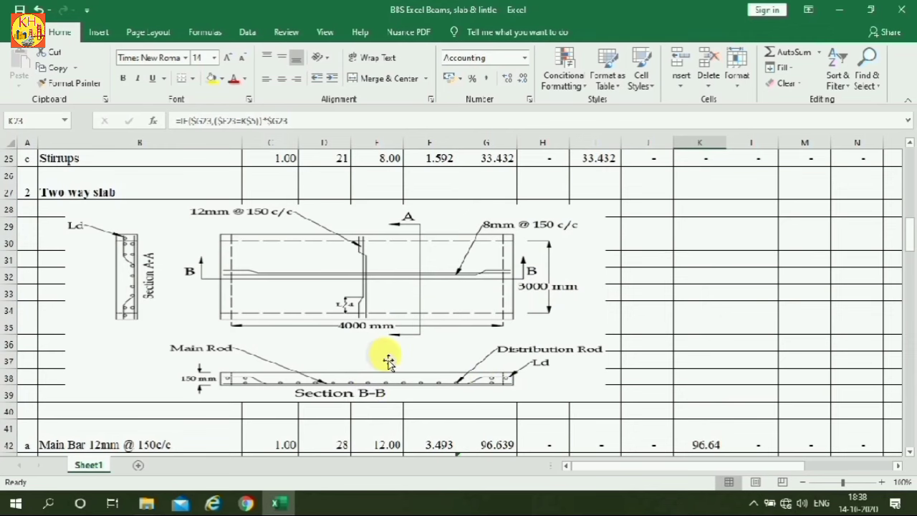
scroll(384, 359, "down", 5)
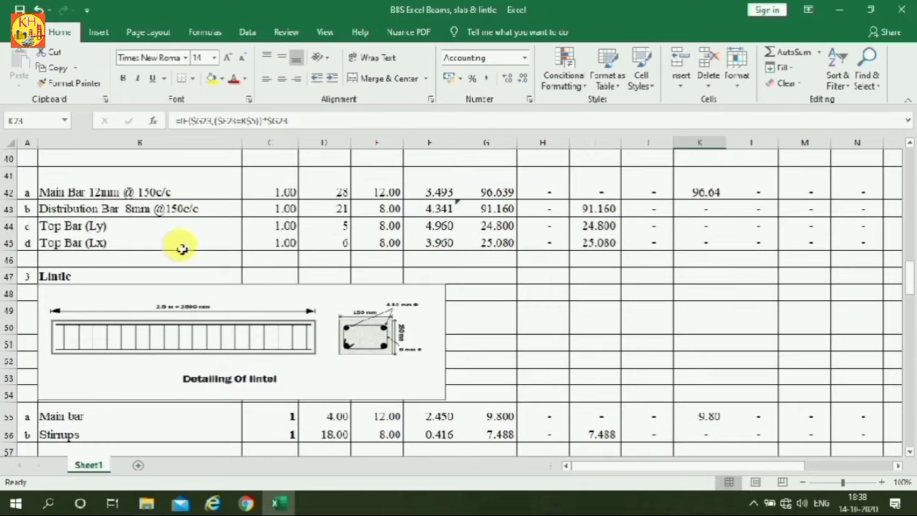
Step: Examine the slab main bar's quantity, diameter and cutting length formula in row 42 against the two way slab drawing
left_click(237, 188)
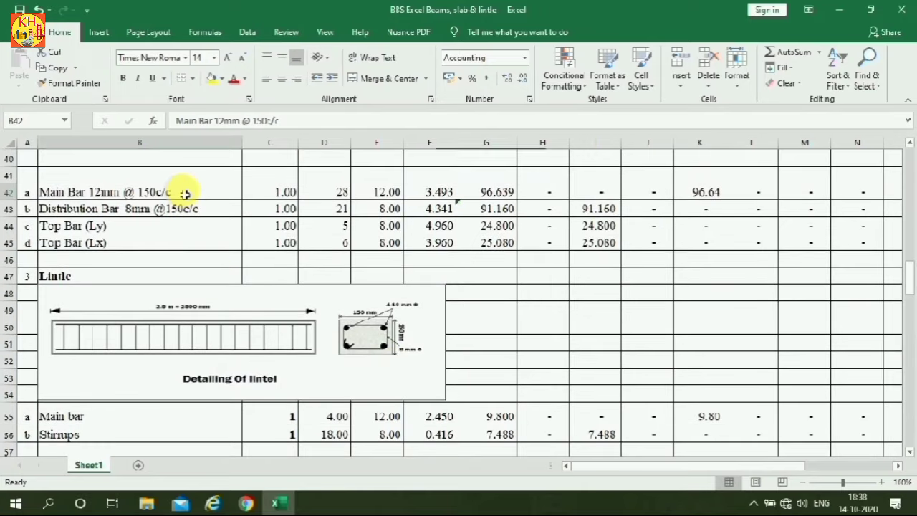
left_click(290, 192)
left_click(331, 192)
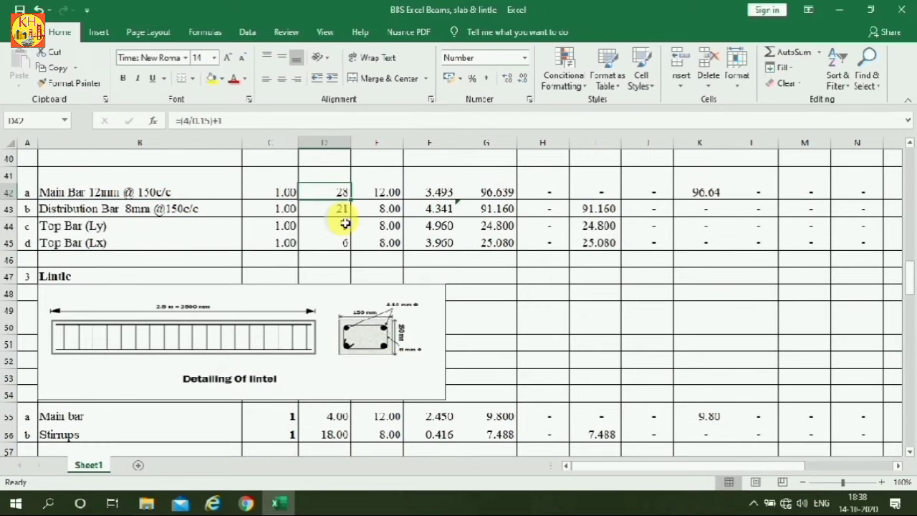
scroll(351, 229, "up", 2)
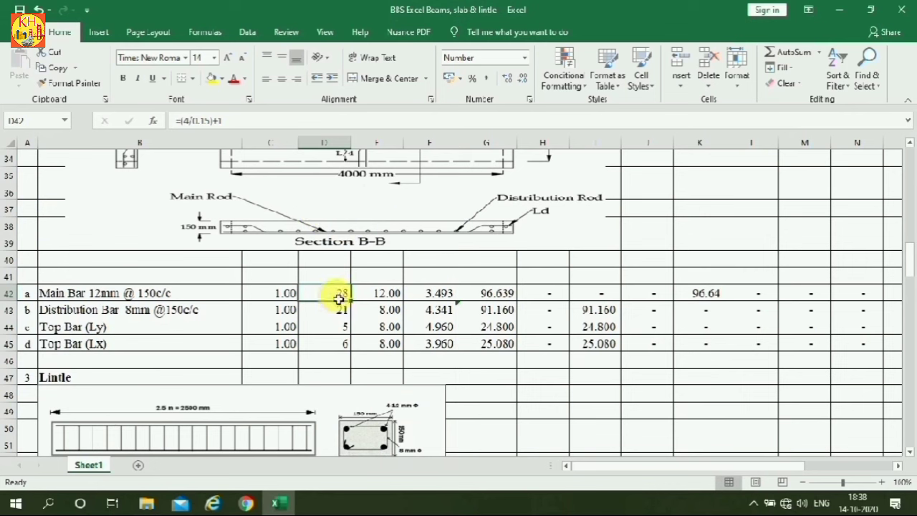
left_click(380, 296)
left_click(438, 295)
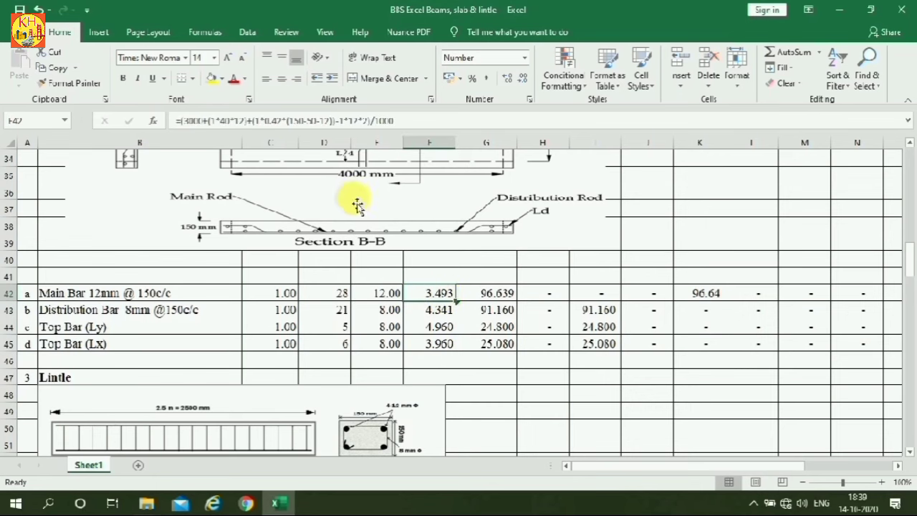
scroll(357, 209, "up", 1)
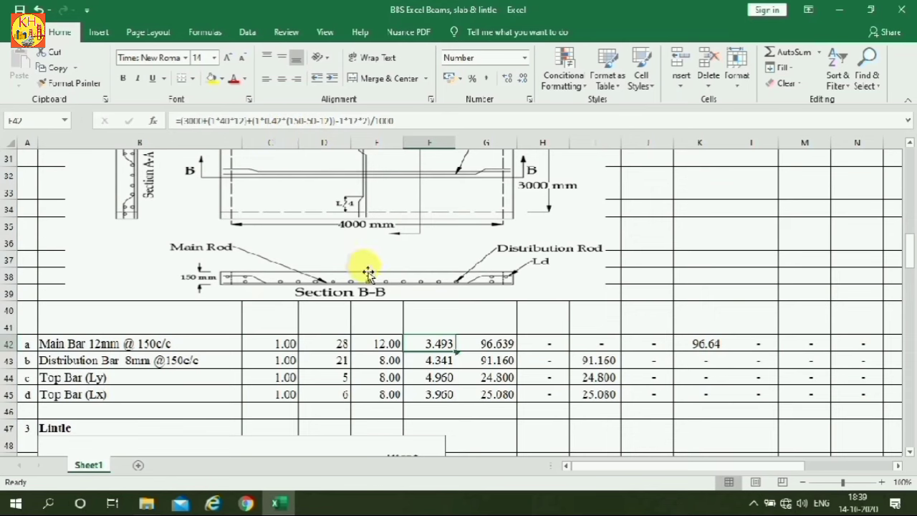
Step: Read the main bar length and crank length notes in rows 63 to 74 and compare them with the main bar's cutting length formula
scroll(367, 268, "down", 9)
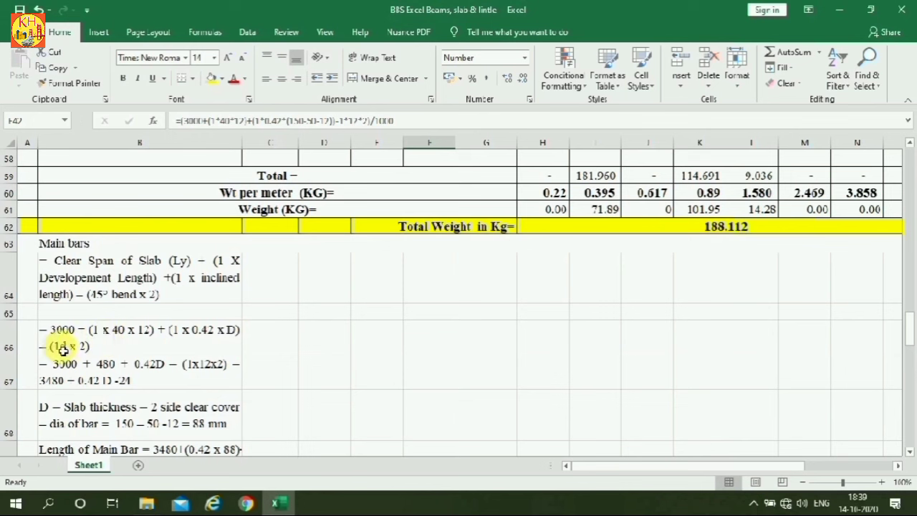
scroll(166, 352, "down", 1)
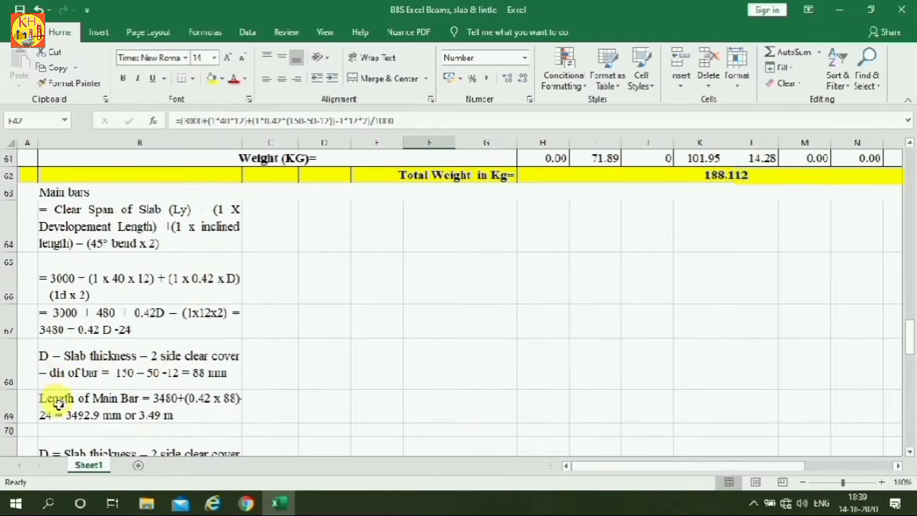
left_click(107, 385)
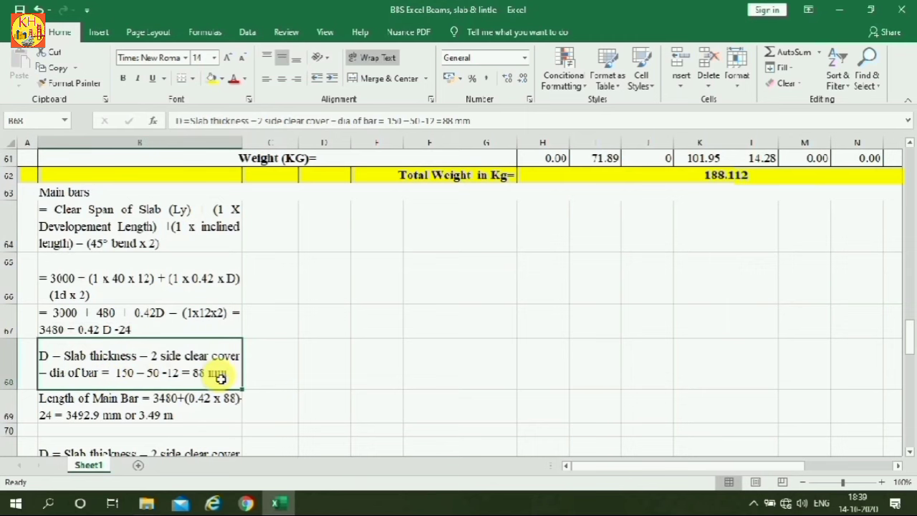
scroll(182, 360, "down", 1)
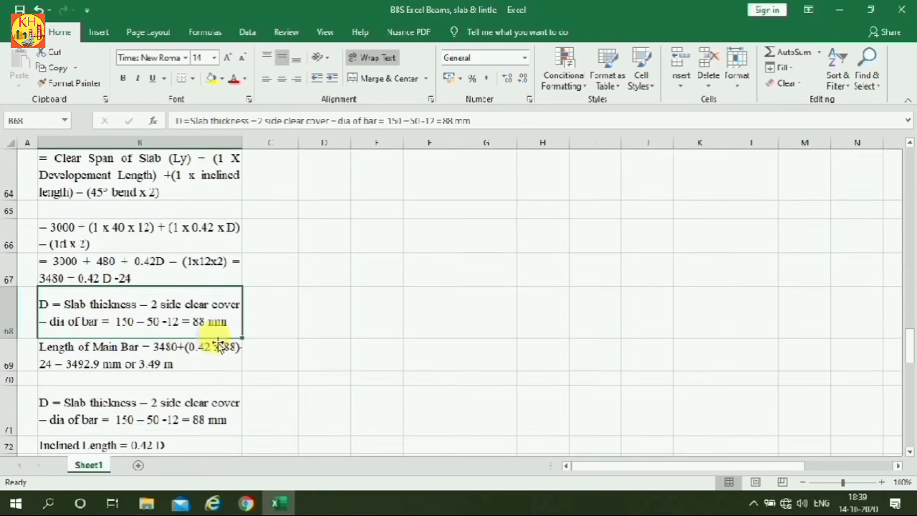
scroll(185, 347, "down", 1)
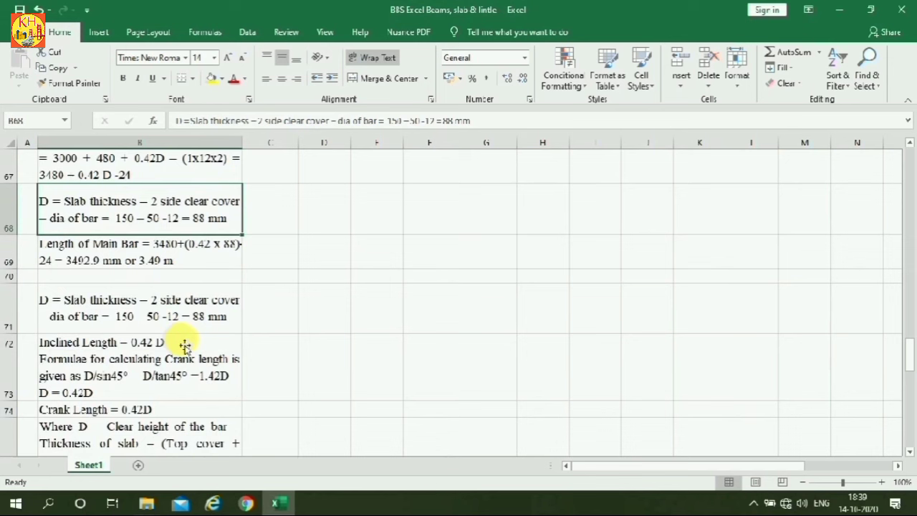
left_click(102, 381)
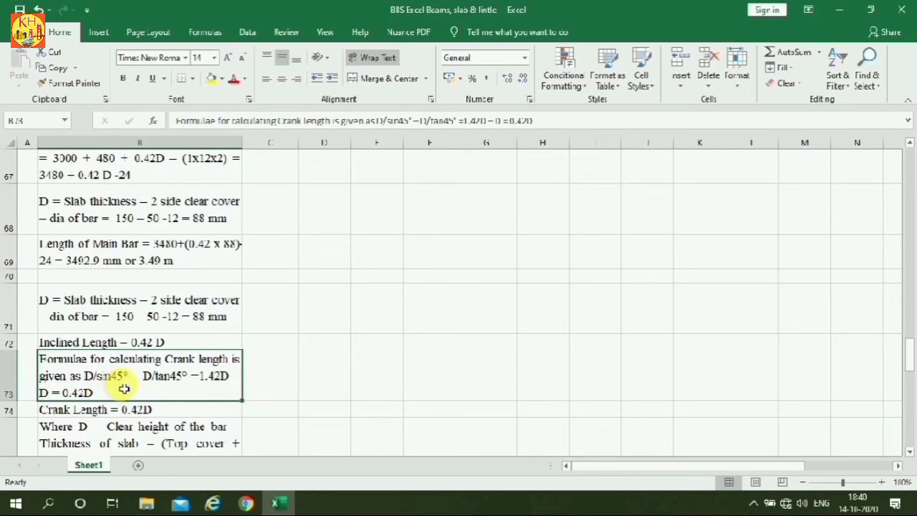
scroll(124, 387, "up", 10)
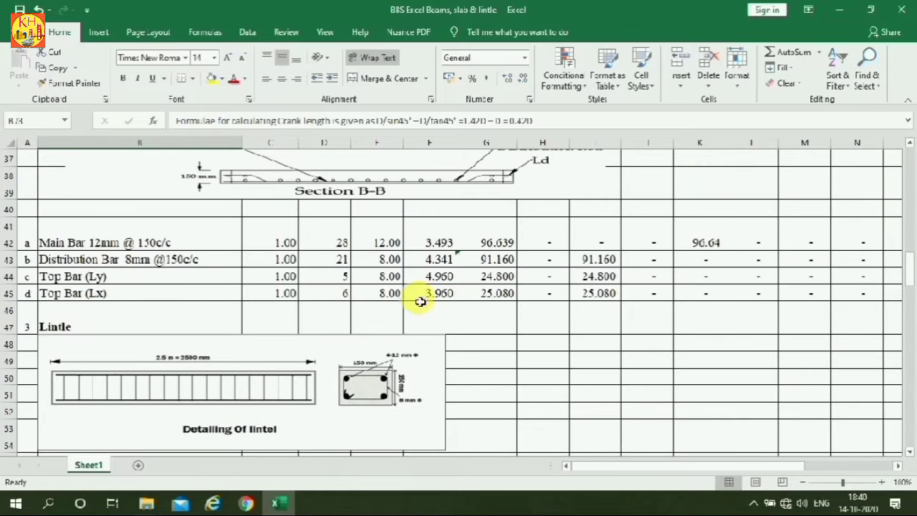
left_click(439, 244)
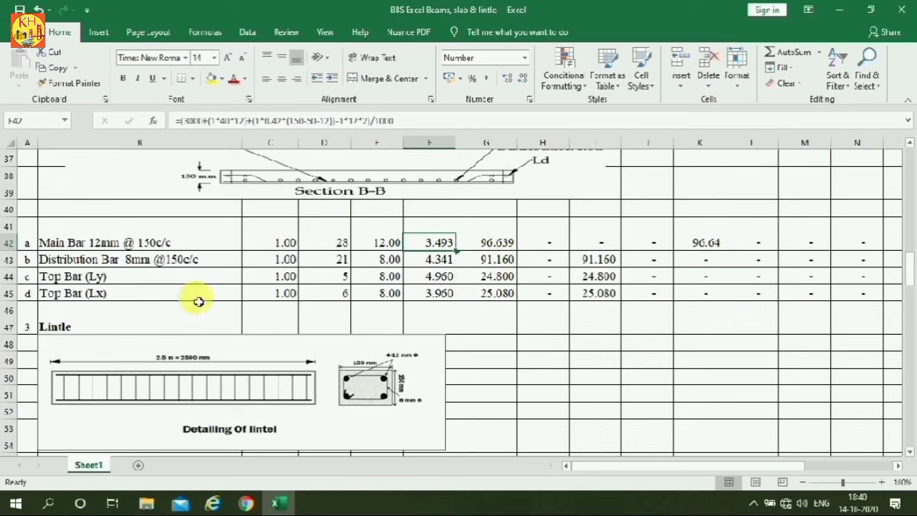
Step: Inspect the slab distribution bar's quantity formula, diameter and cutting length formula in row 43
left_click(331, 265)
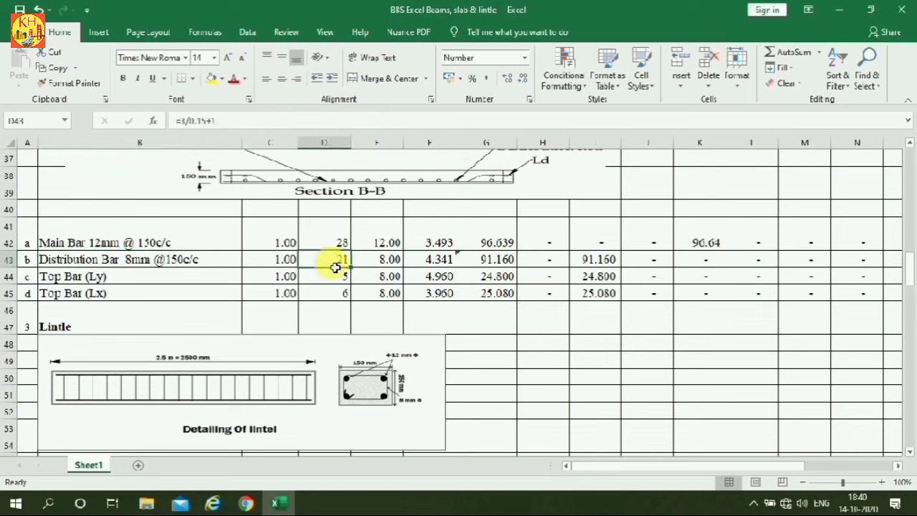
left_click(381, 262)
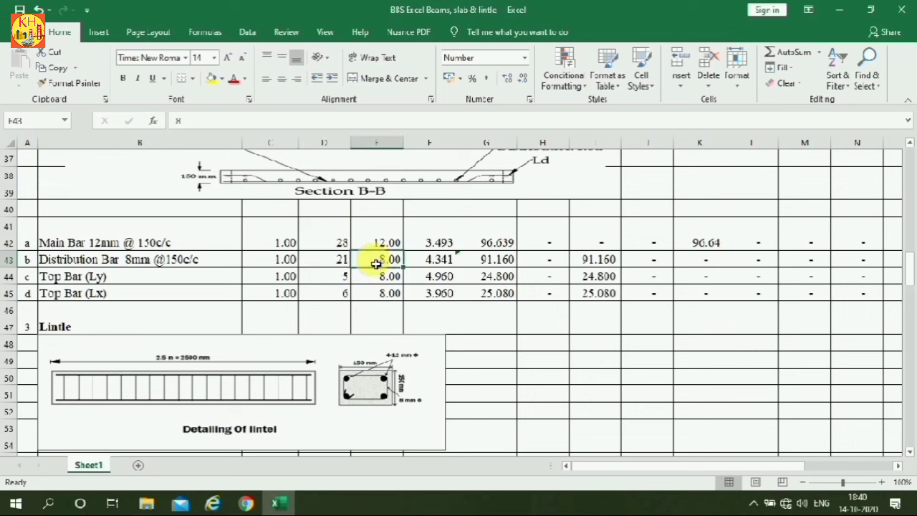
left_click(429, 265)
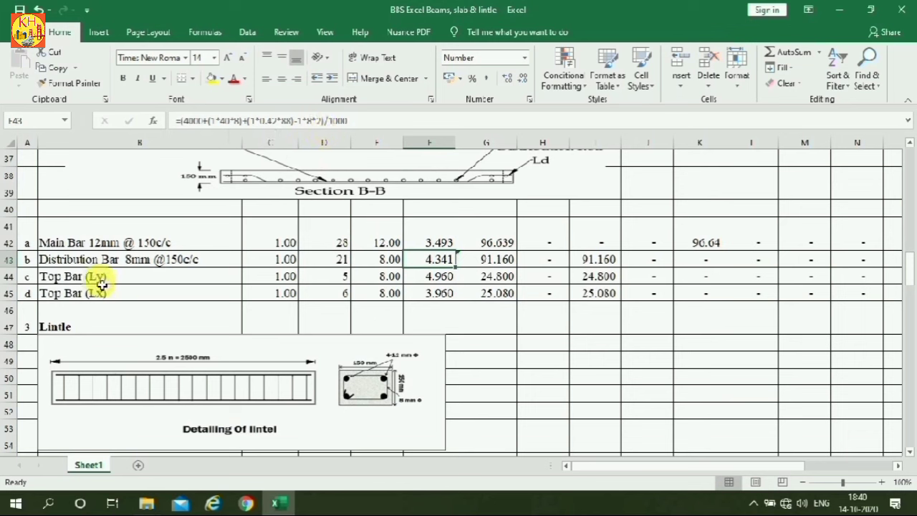
Step: Inspect the diameter, number of structures and quantity formula of Top Bar (Ly) in row 44
left_click(372, 278)
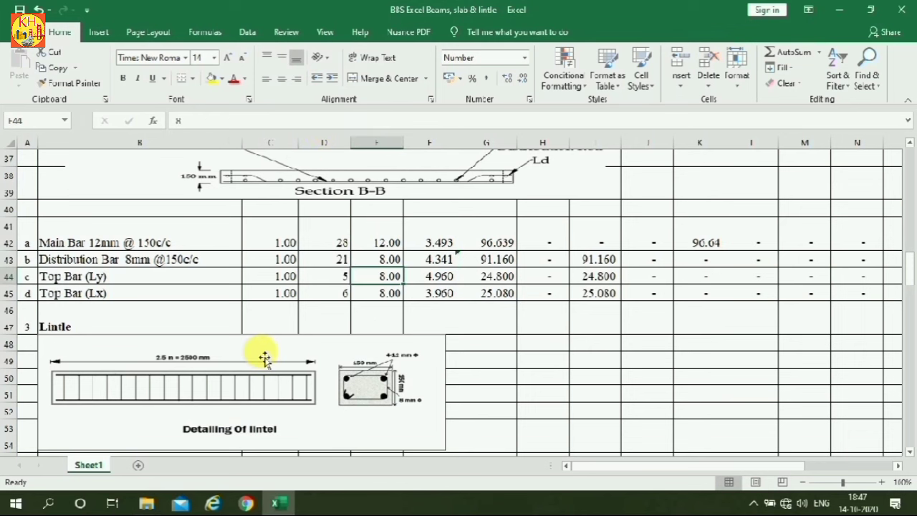
left_click(79, 280)
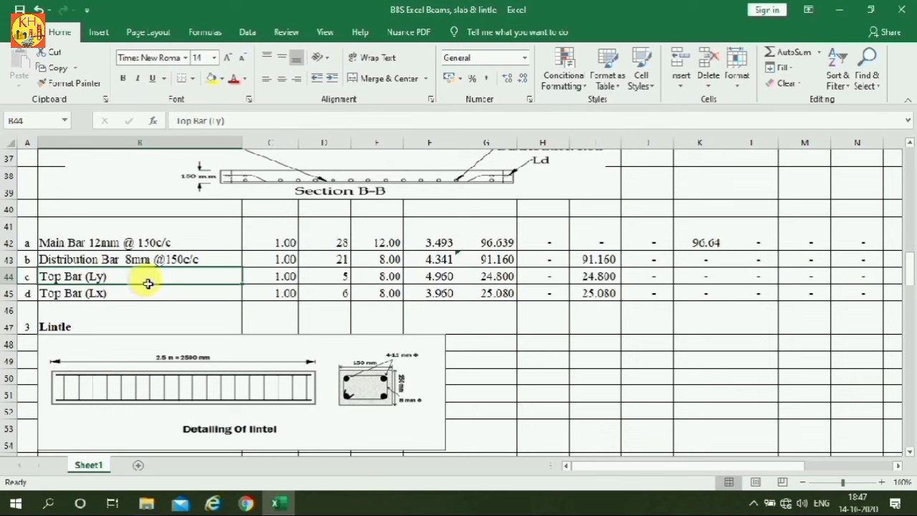
left_click(283, 281)
left_click(344, 279)
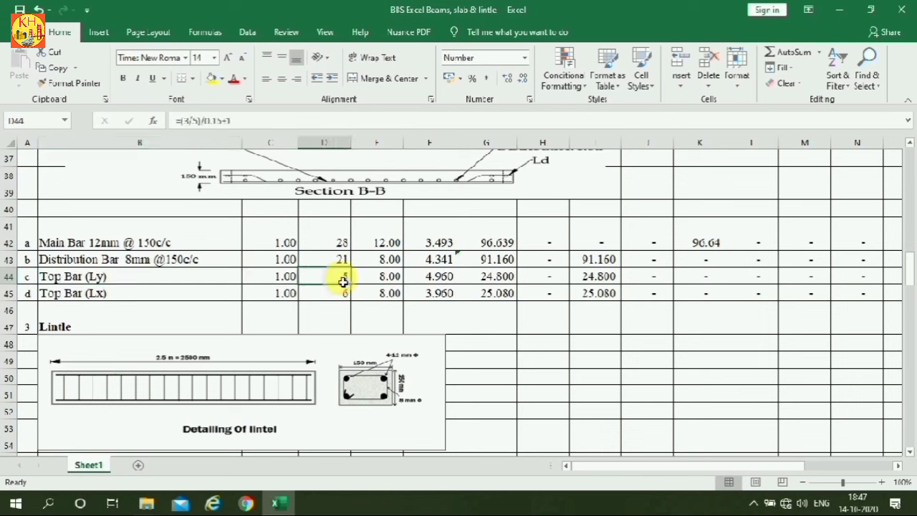
Step: Read the notes on the extra top bars, including how their number on the Ly side is derived in B86
scroll(343, 281, "down", 12)
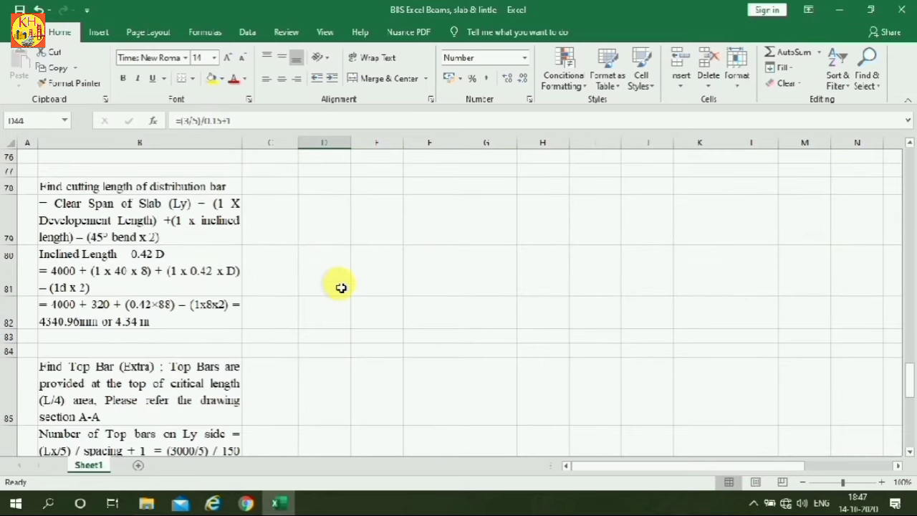
scroll(233, 322, "down", 3)
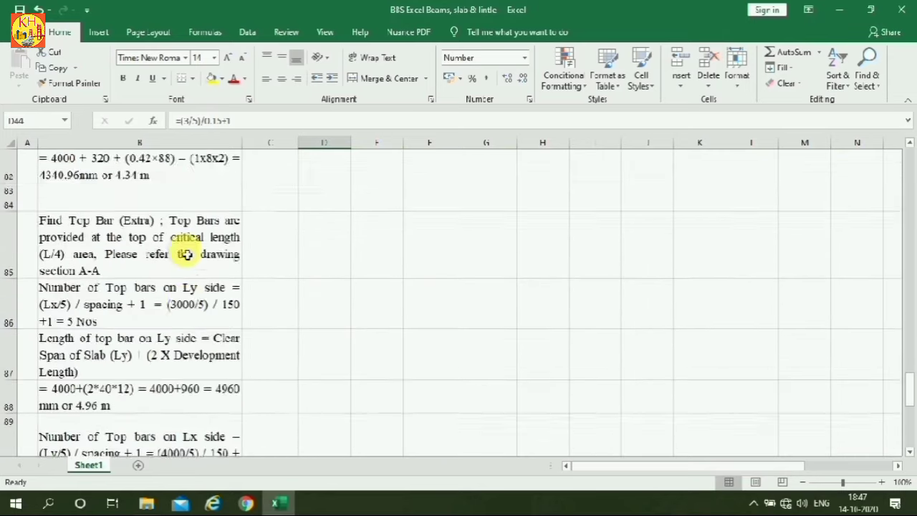
scroll(187, 255, "down", 2)
scroll(187, 255, "up", 2)
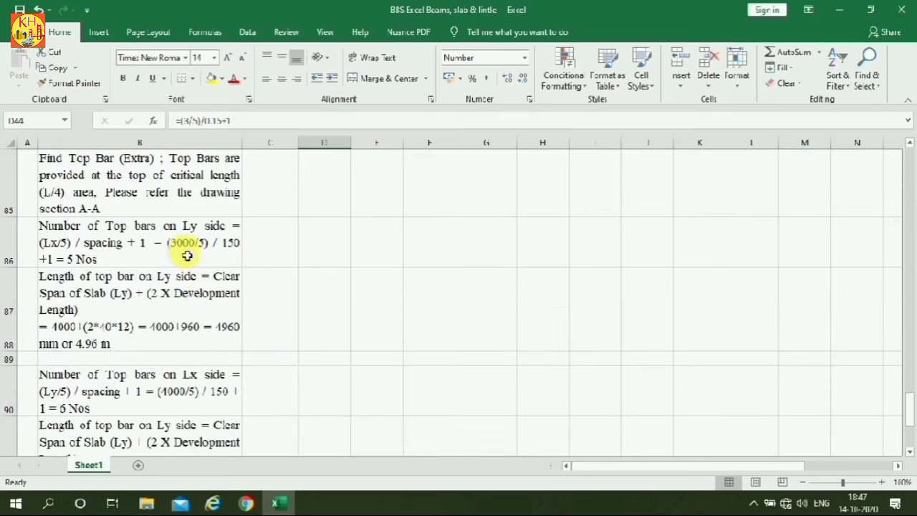
left_click(137, 251)
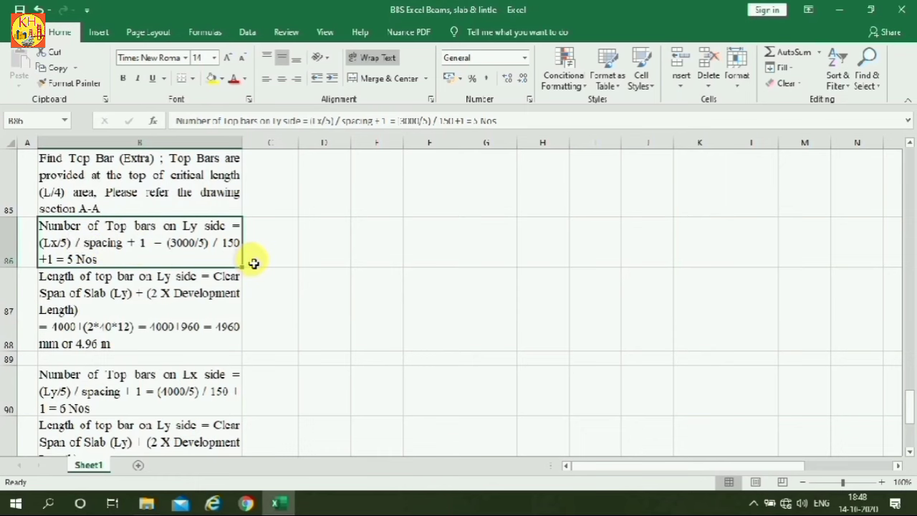
Step: Compare the quantity formulas of Top Bar (Ly) and Top Bar (Lx) with the slab drawing
scroll(253, 264, "up", 18)
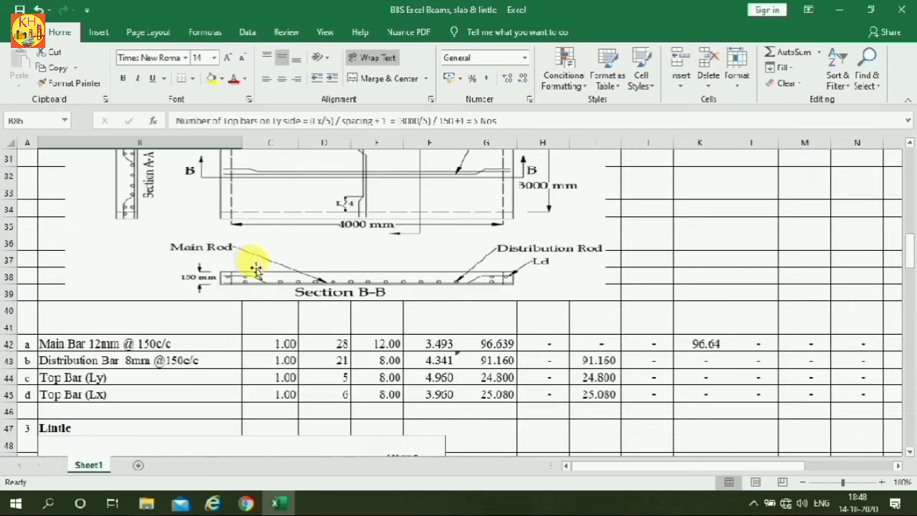
scroll(254, 264, "up", 2)
scroll(254, 263, "down", 3)
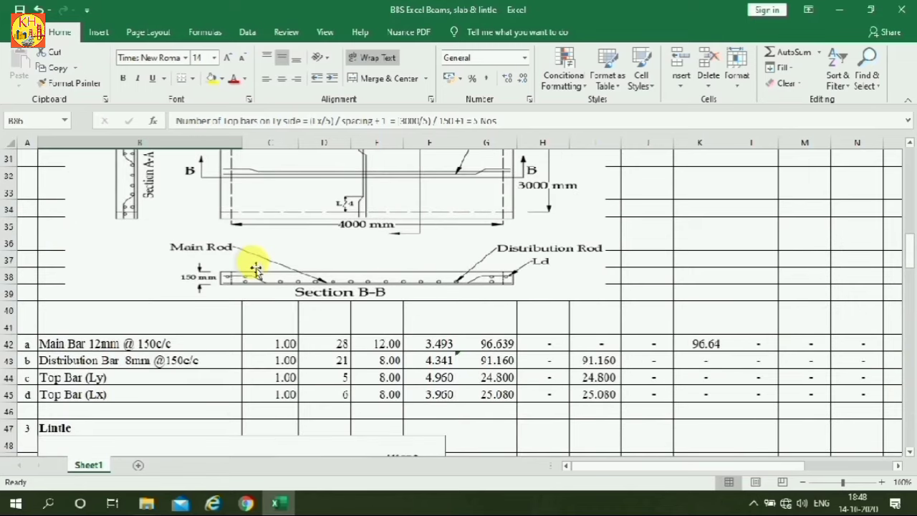
left_click(333, 385)
left_click(335, 401)
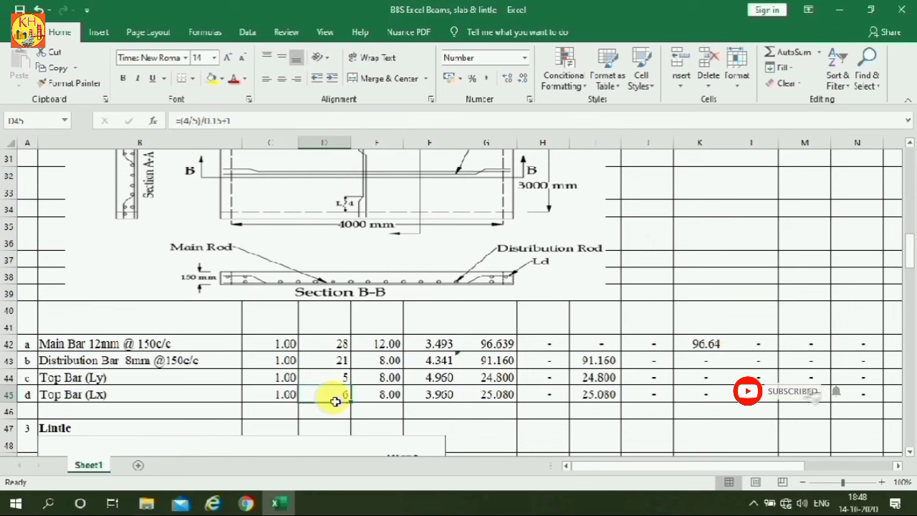
Step: Examine the slab top bars' diameter and cutting length formulas, plus Top Bar (Ly)'s total length and diameter column formulas
left_click(387, 377)
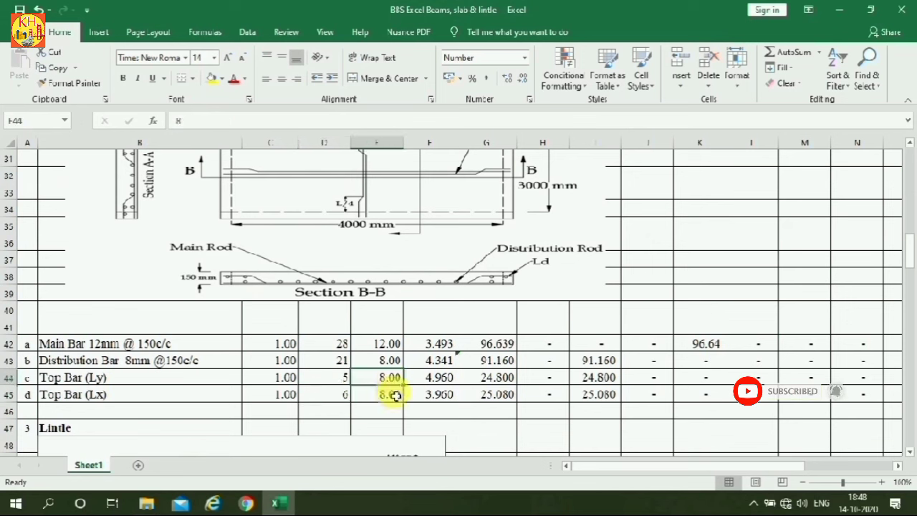
left_click(437, 383)
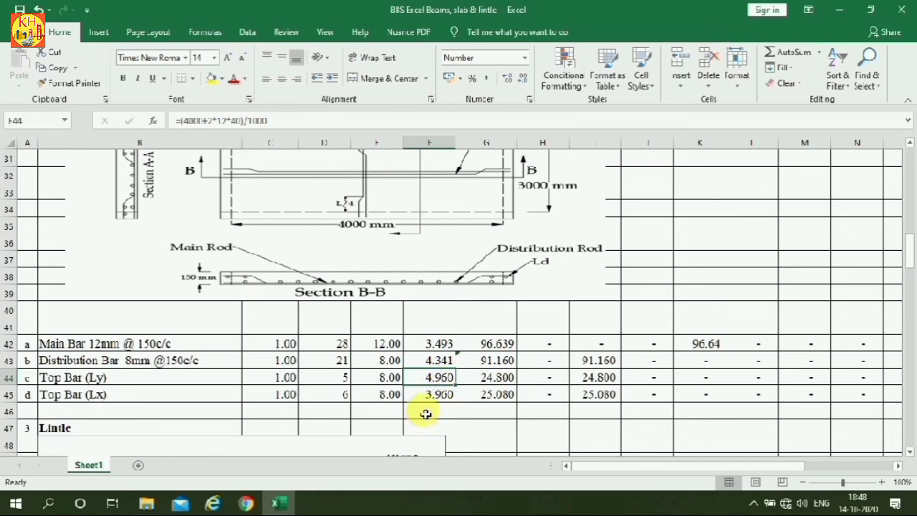
left_click(431, 398)
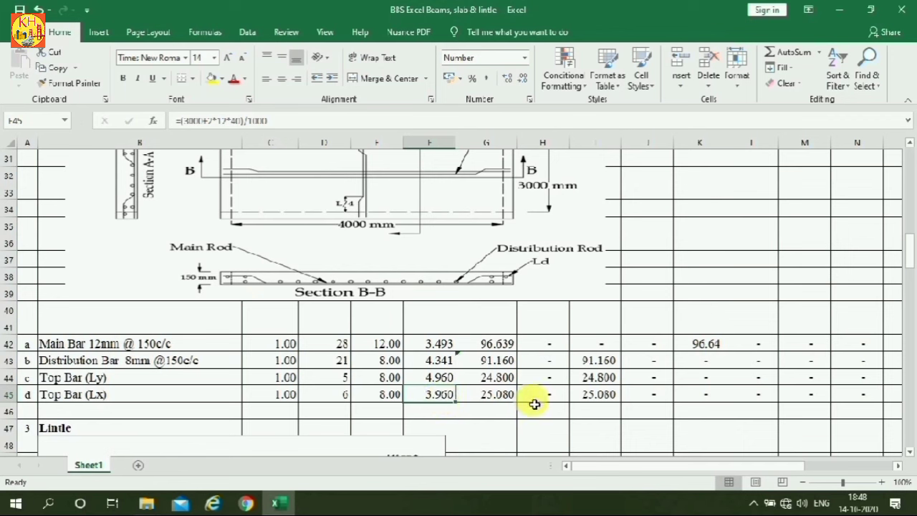
left_click(496, 392)
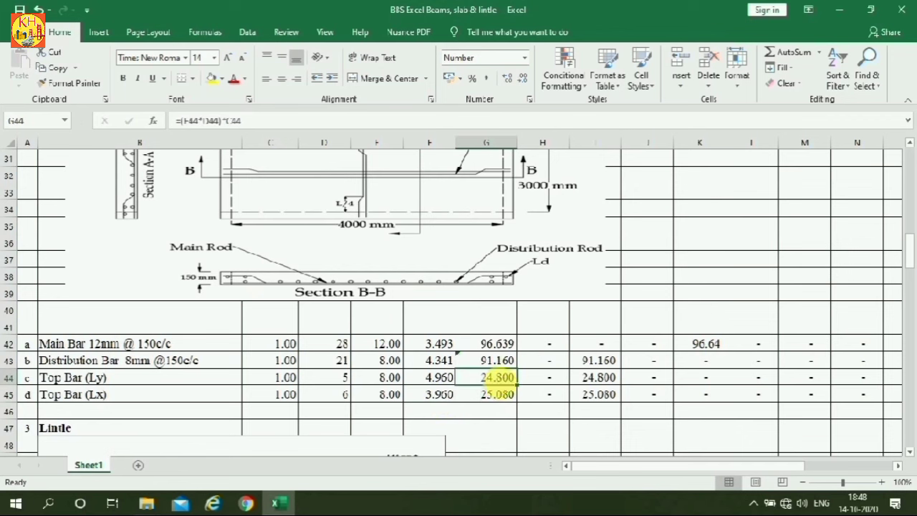
left_click(590, 378)
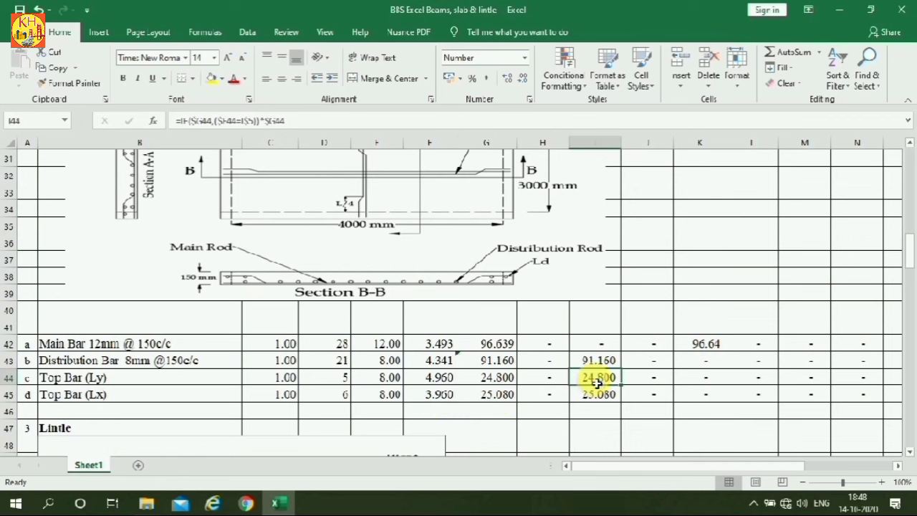
Step: Examine the lintel drawing and the lintel main bar's number, diameter and cutting length formula in row 55
scroll(595, 392, "down", 5)
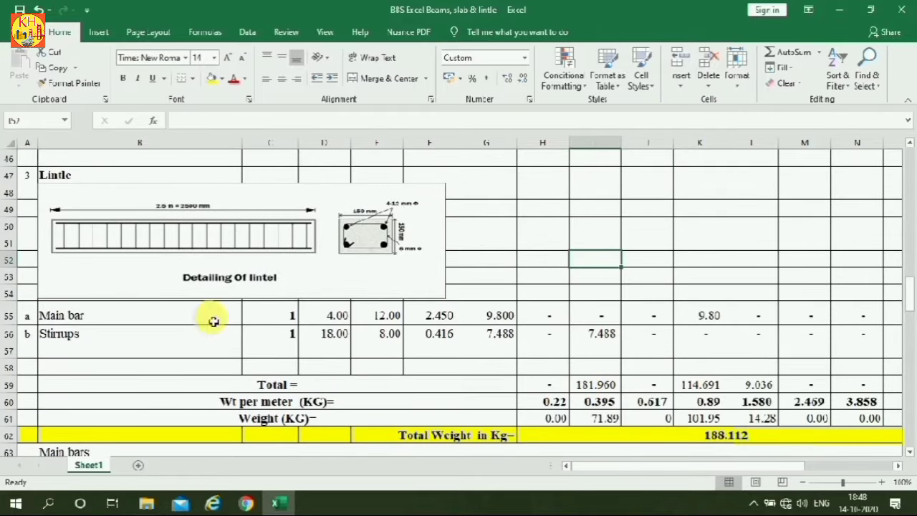
left_click(198, 287)
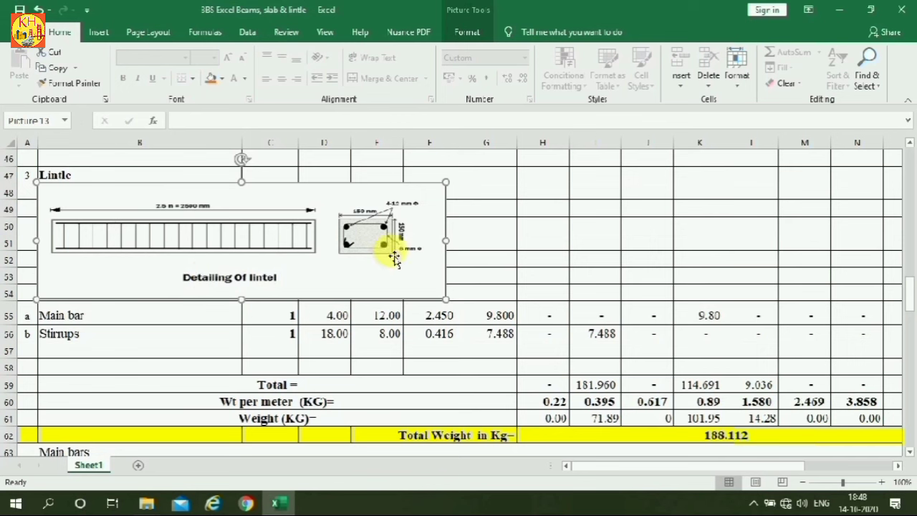
left_click(151, 321)
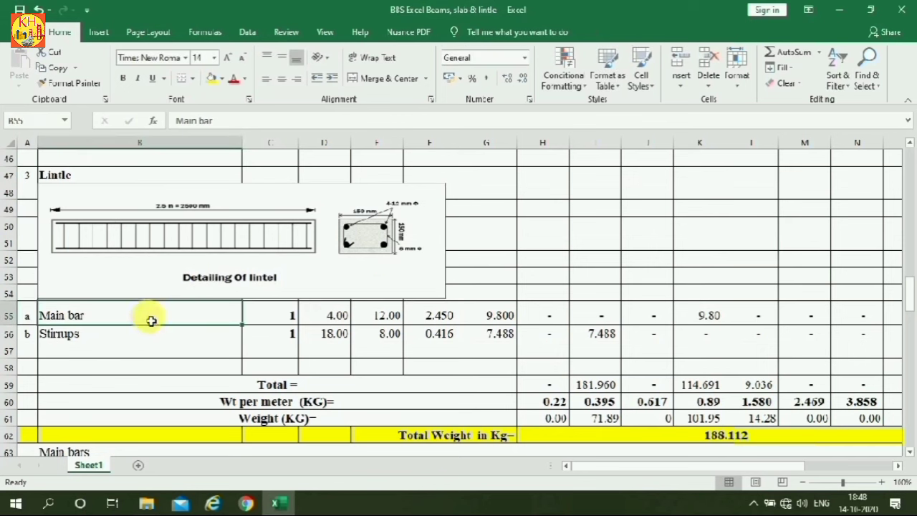
left_click(322, 318)
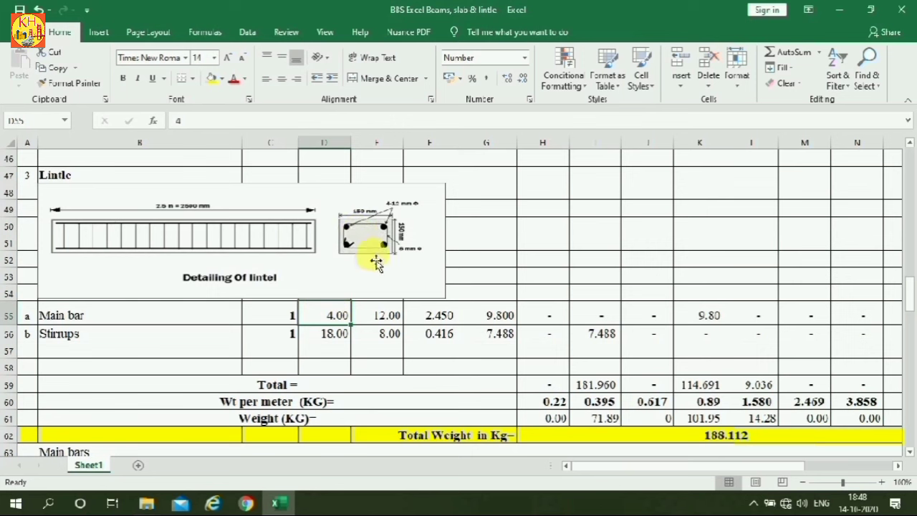
left_click(388, 317)
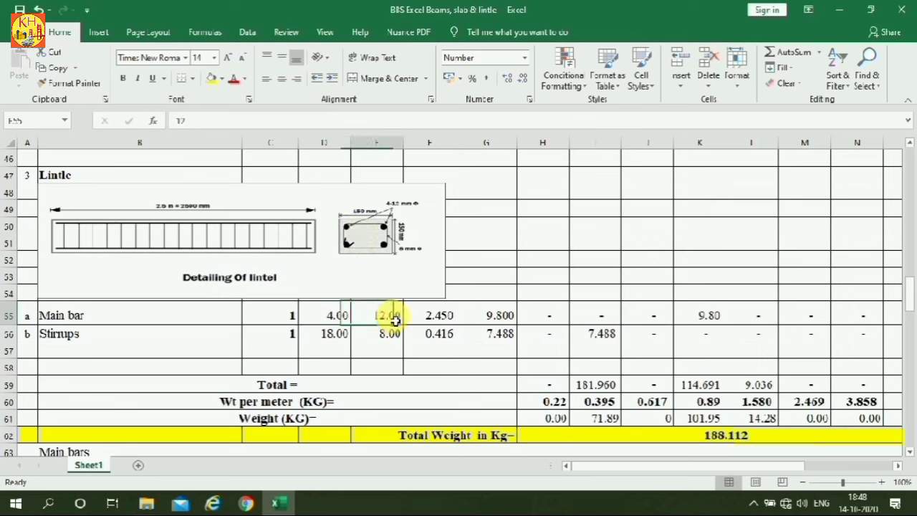
left_click(455, 318)
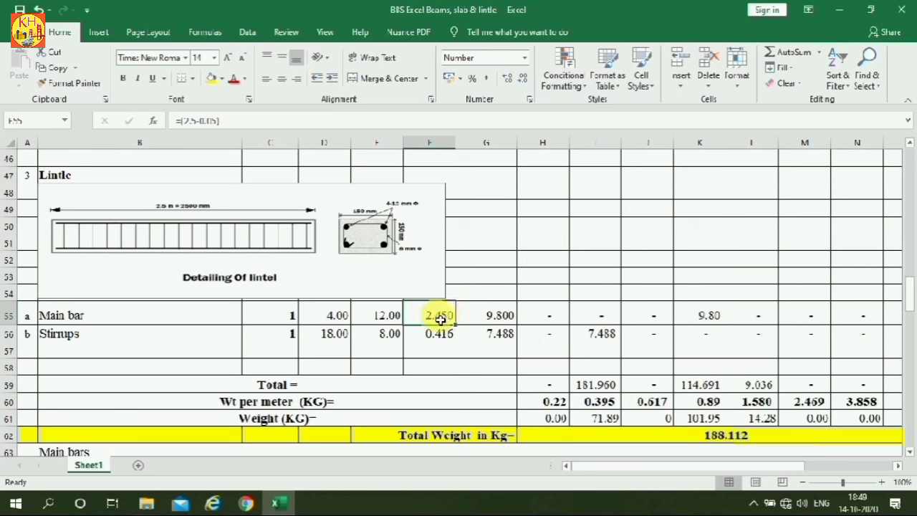
Step: Inspect the quantity formula, diameter and cutting length formula of the lintel stirrups in row 56
left_click(154, 336)
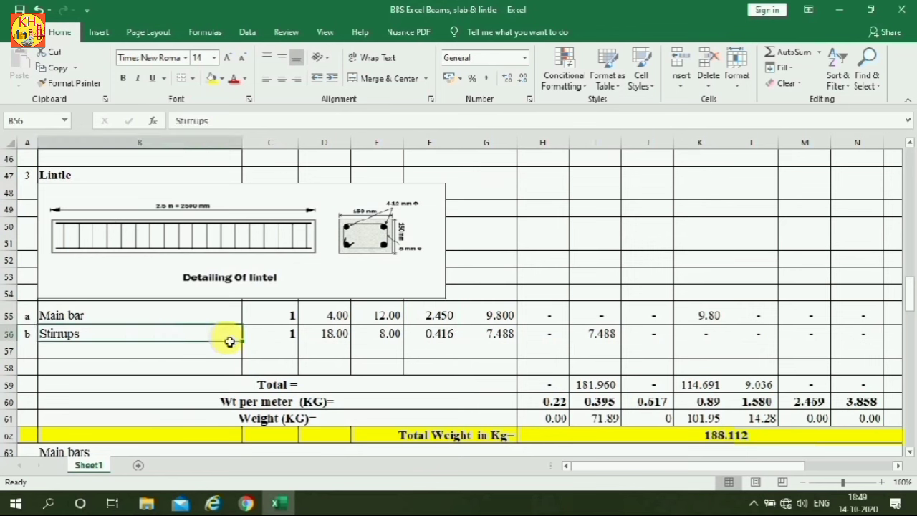
left_click(323, 336)
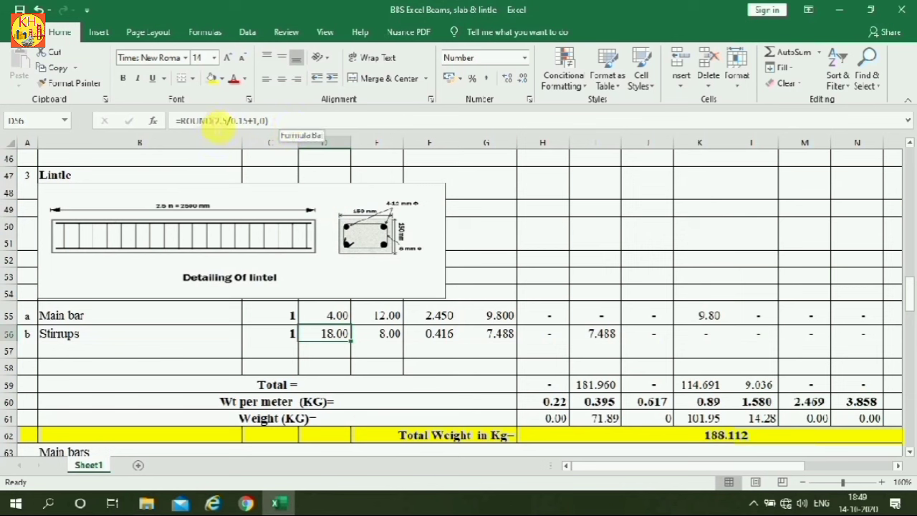
left_click(369, 341)
left_click(434, 338)
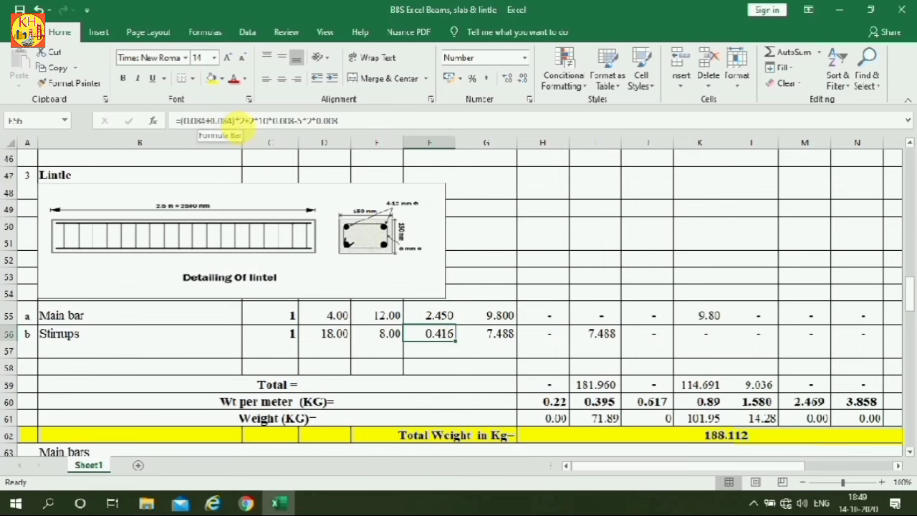
Step: Read the notes in rows 94 to 101 deriving the stirrup cutting length from inner depth, width, hooks and bends
scroll(260, 215, "down", 4)
scroll(259, 219, "down", 15)
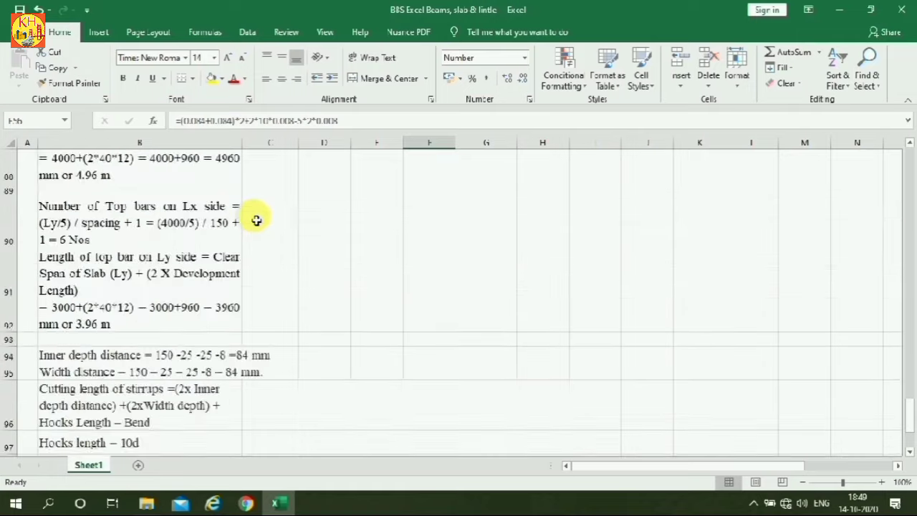
scroll(256, 220, "up", 5)
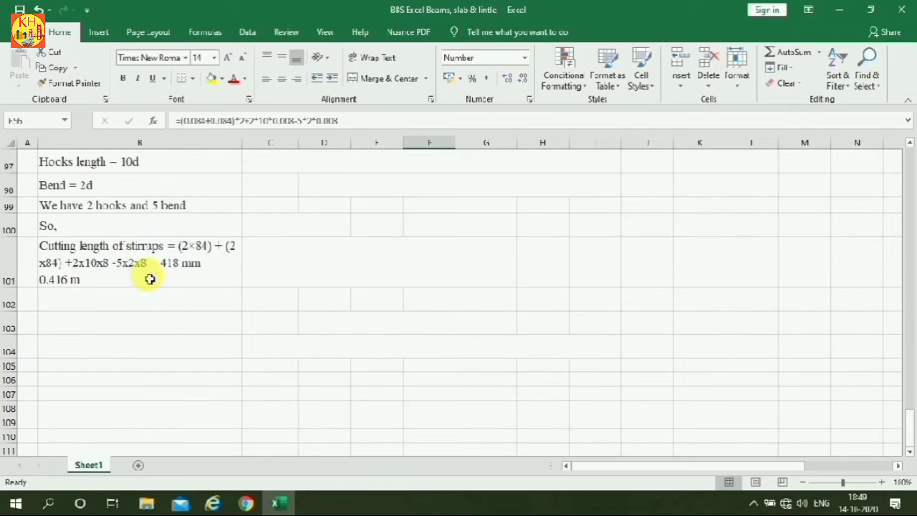
scroll(170, 280, "up", 2)
scroll(170, 280, "down", 1)
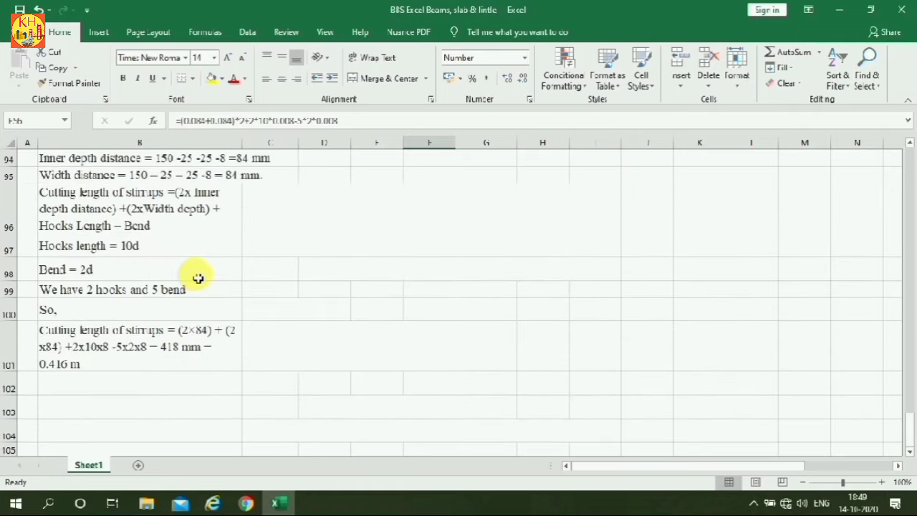
left_click(127, 157)
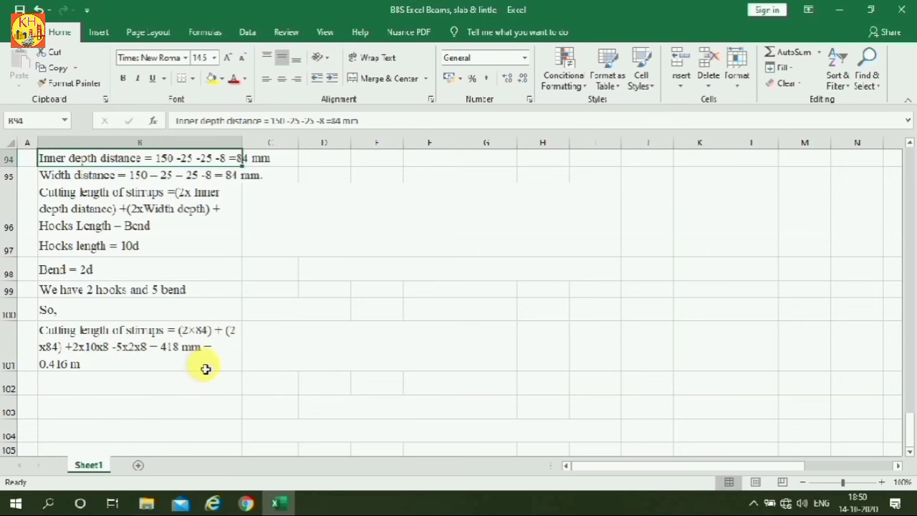
Step: Return to the lintel stirrups and check their cutting length, total length and 8 mm diameter column formulas
scroll(205, 368, "up", 20)
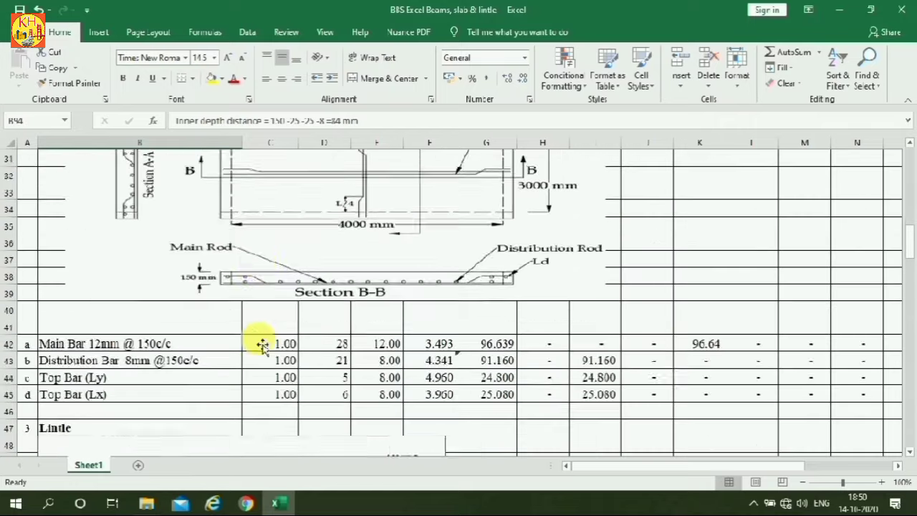
scroll(262, 345, "down", 4)
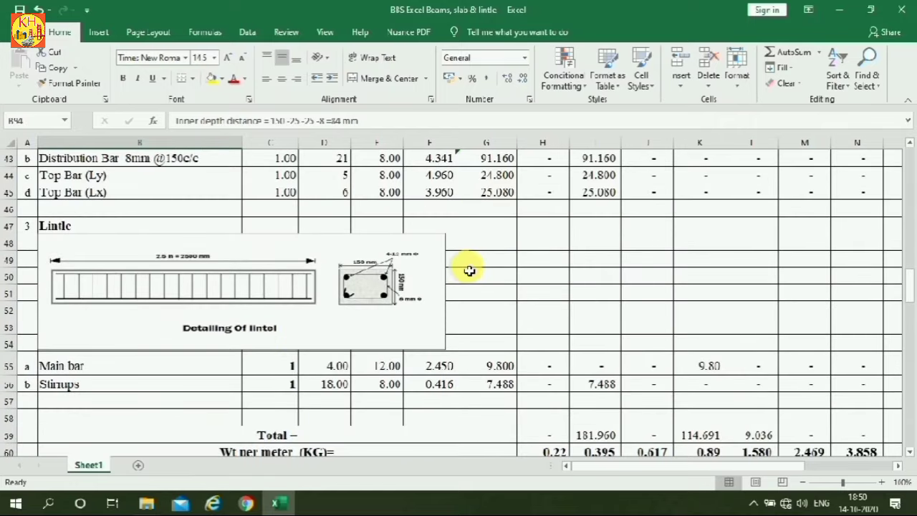
scroll(462, 308, "down", 1)
left_click(434, 334)
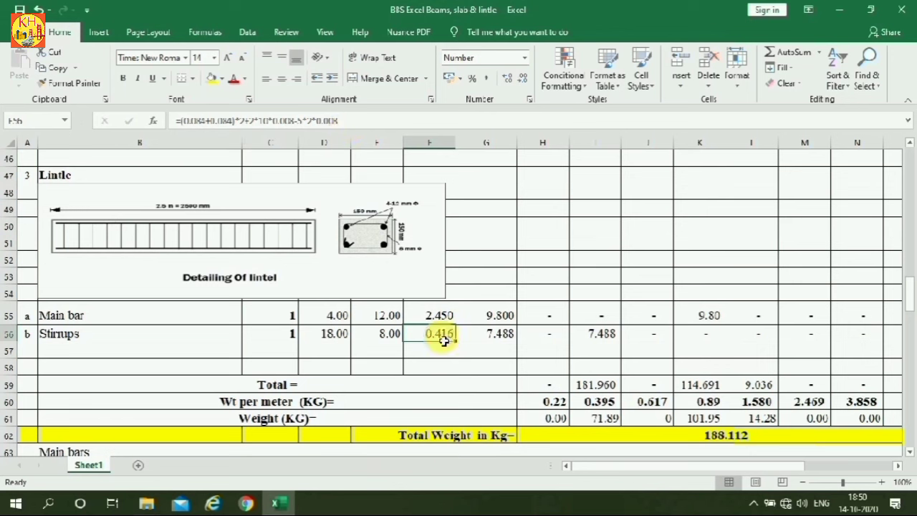
left_click(494, 335)
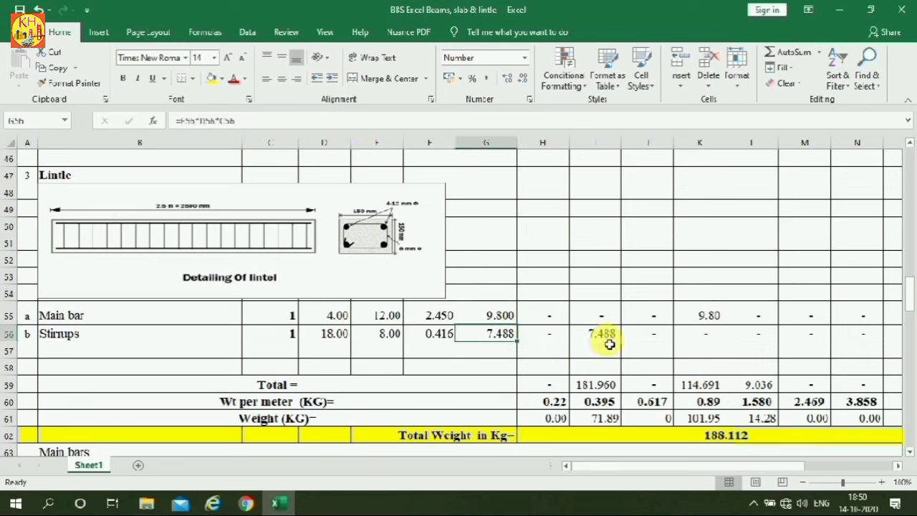
left_click(600, 337)
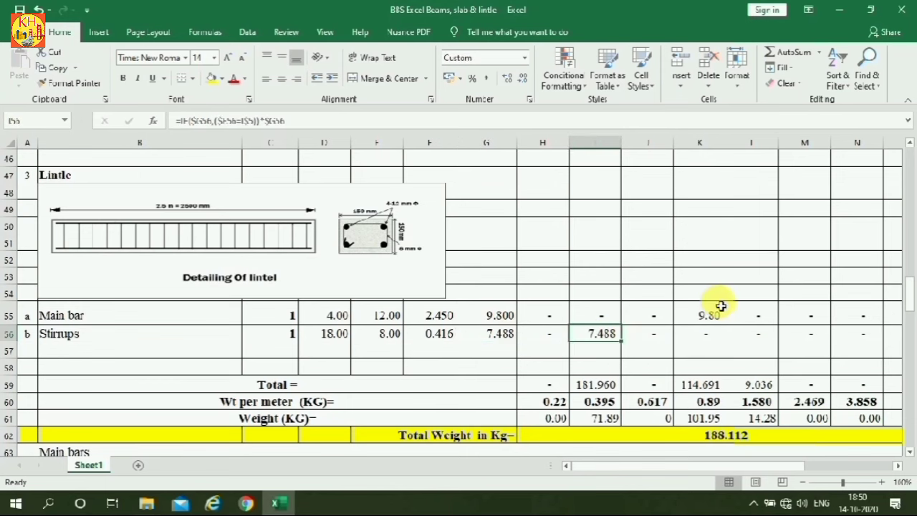
Step: Check the sum formula for the 8 mm bars in I59 against the bar rows above and the weight rows below
left_click(615, 387)
scroll(685, 326, "down", 1)
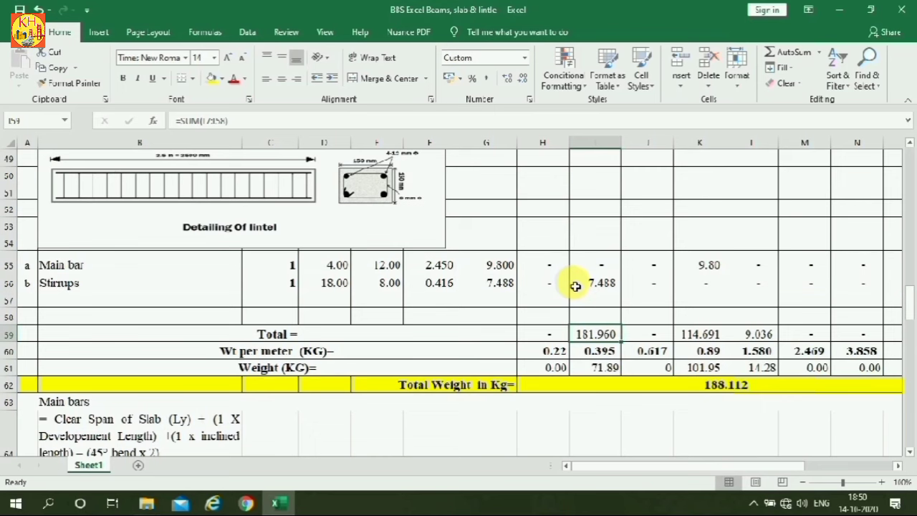
scroll(575, 286, "down", 1)
scroll(577, 287, "up", 4)
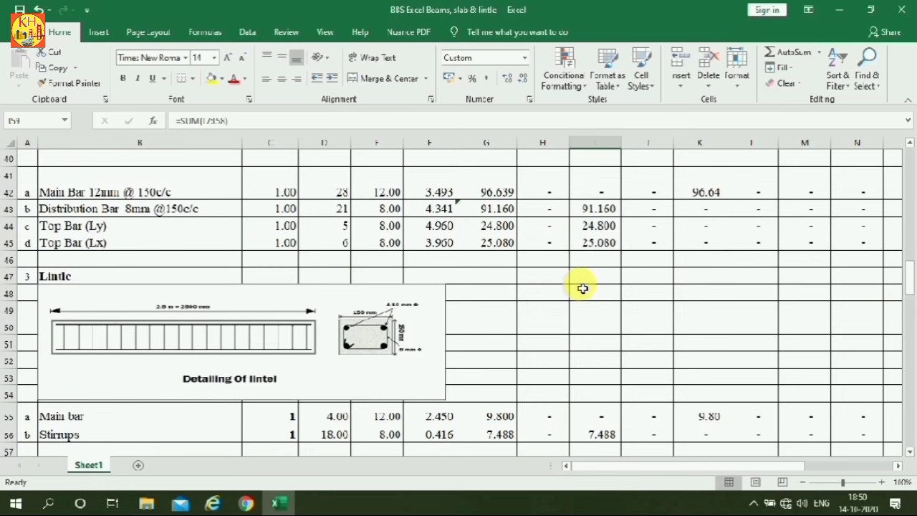
scroll(582, 288, "down", 3)
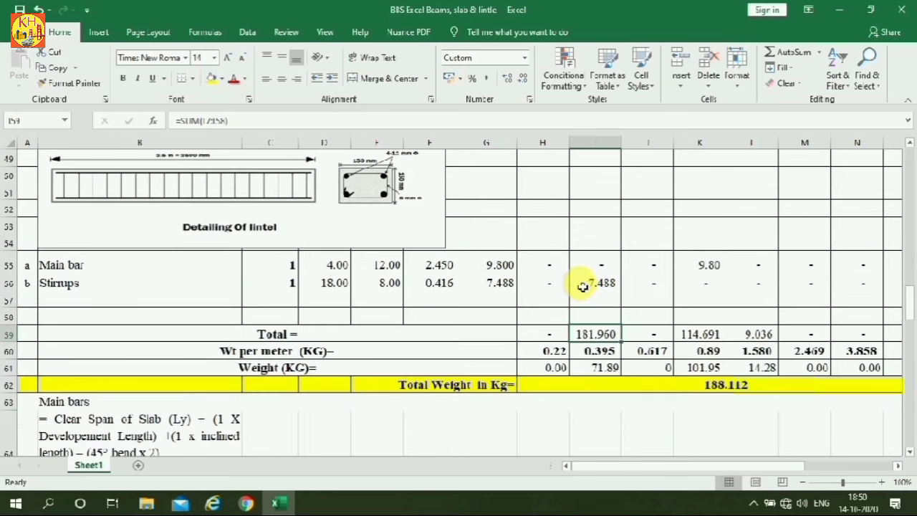
scroll(582, 287, "down", 1)
scroll(583, 287, "down", 2)
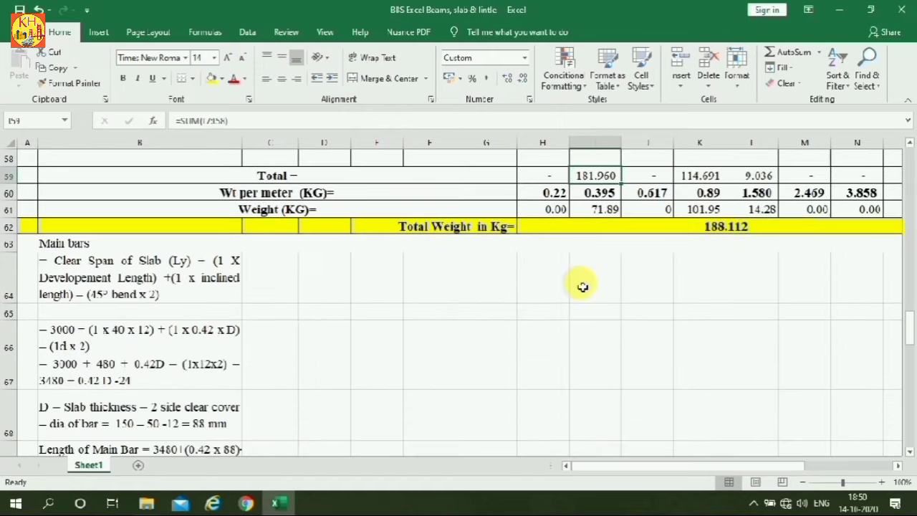
scroll(582, 286, "up", 4)
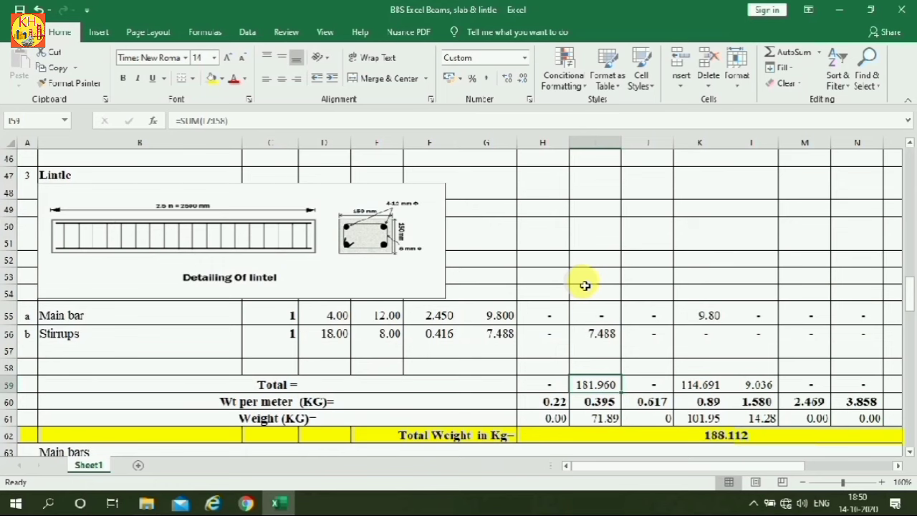
scroll(584, 285, "down", 3)
scroll(585, 287, "down", 9)
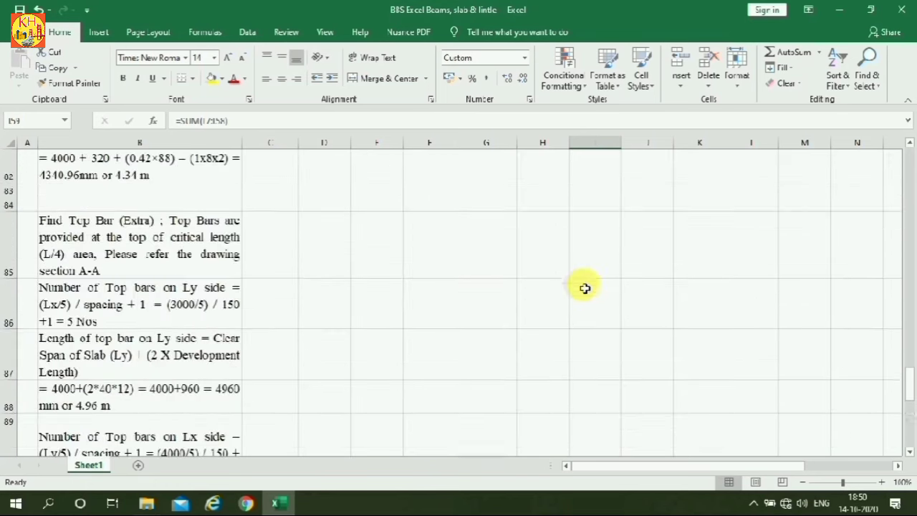
scroll(586, 289, "up", 5)
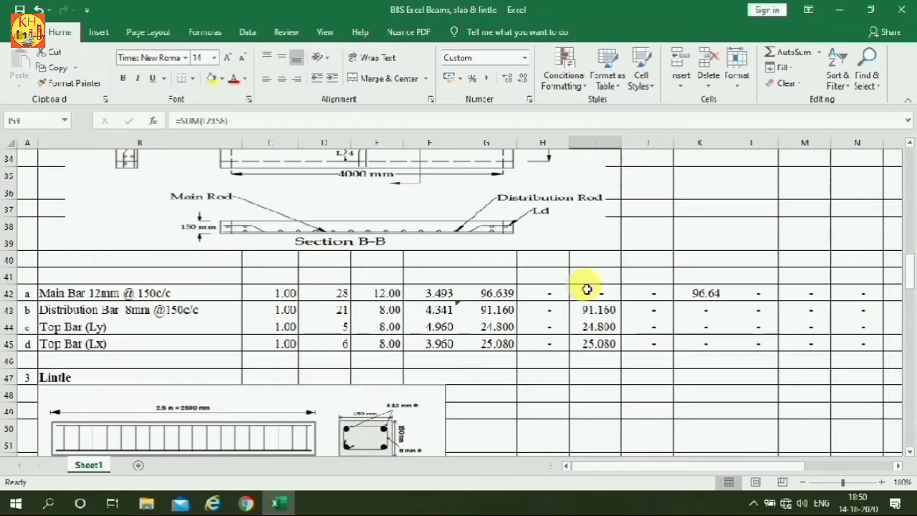